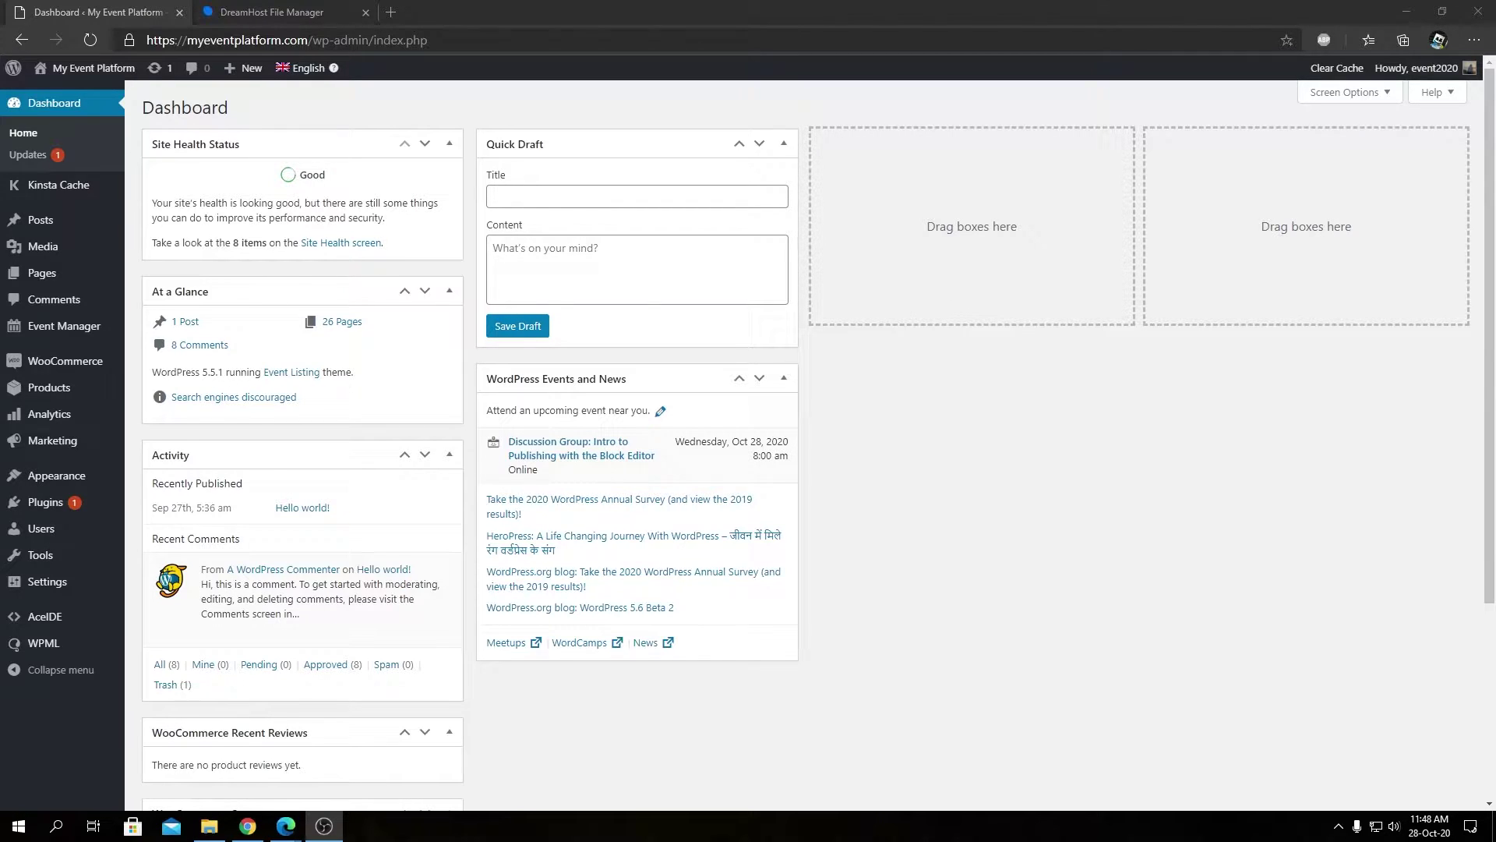
# Browse to wp-content/themes/event-listing in the DreamHost File Manager
pyautogui.hotkey('alt', 'Tab')
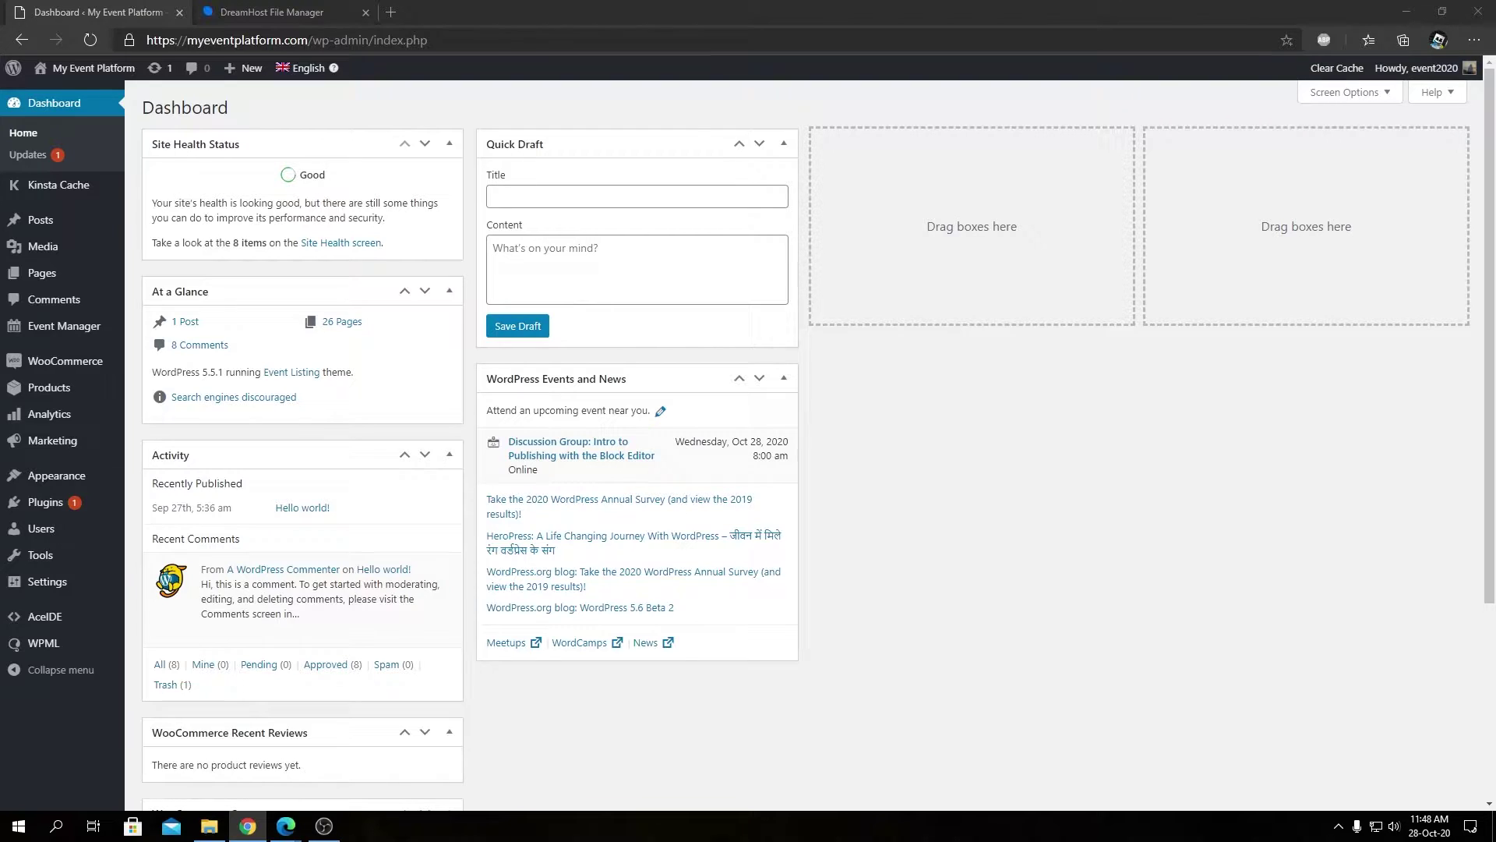
pyautogui.click(300, 18)
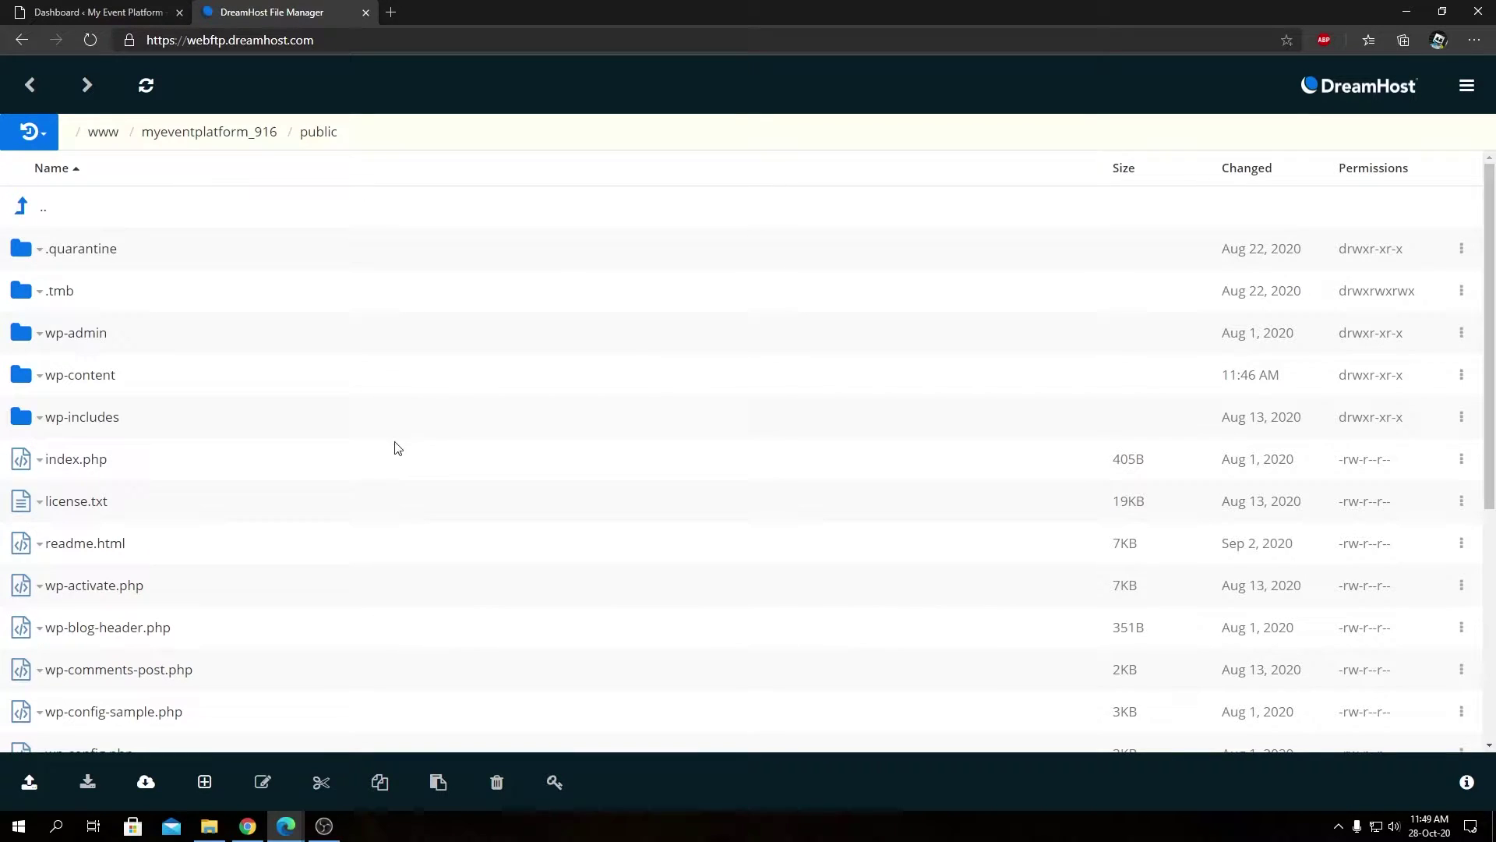
pyautogui.doubleClick(70, 379)
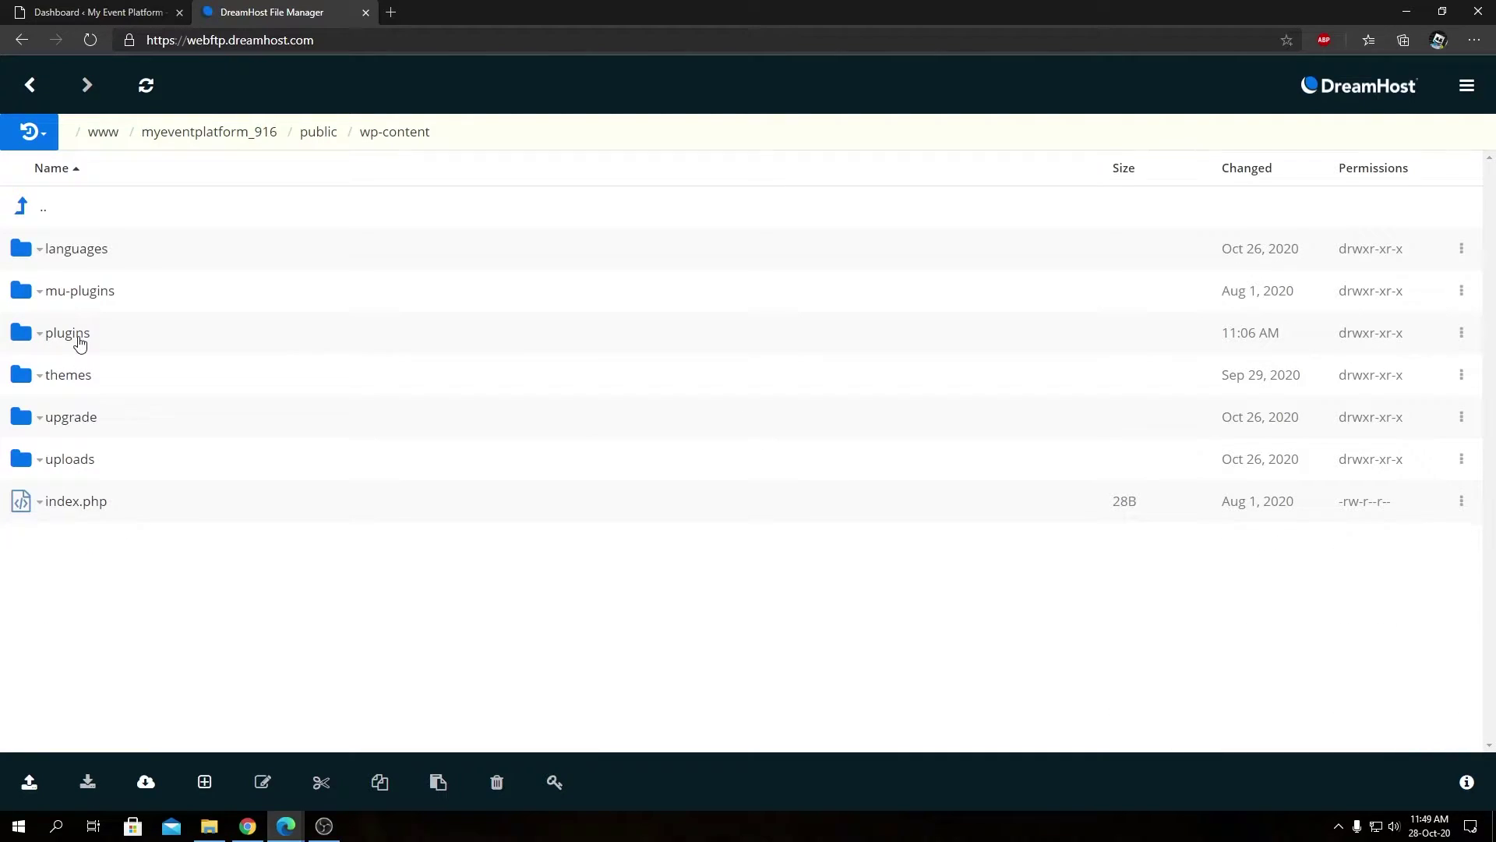
pyautogui.doubleClick(78, 377)
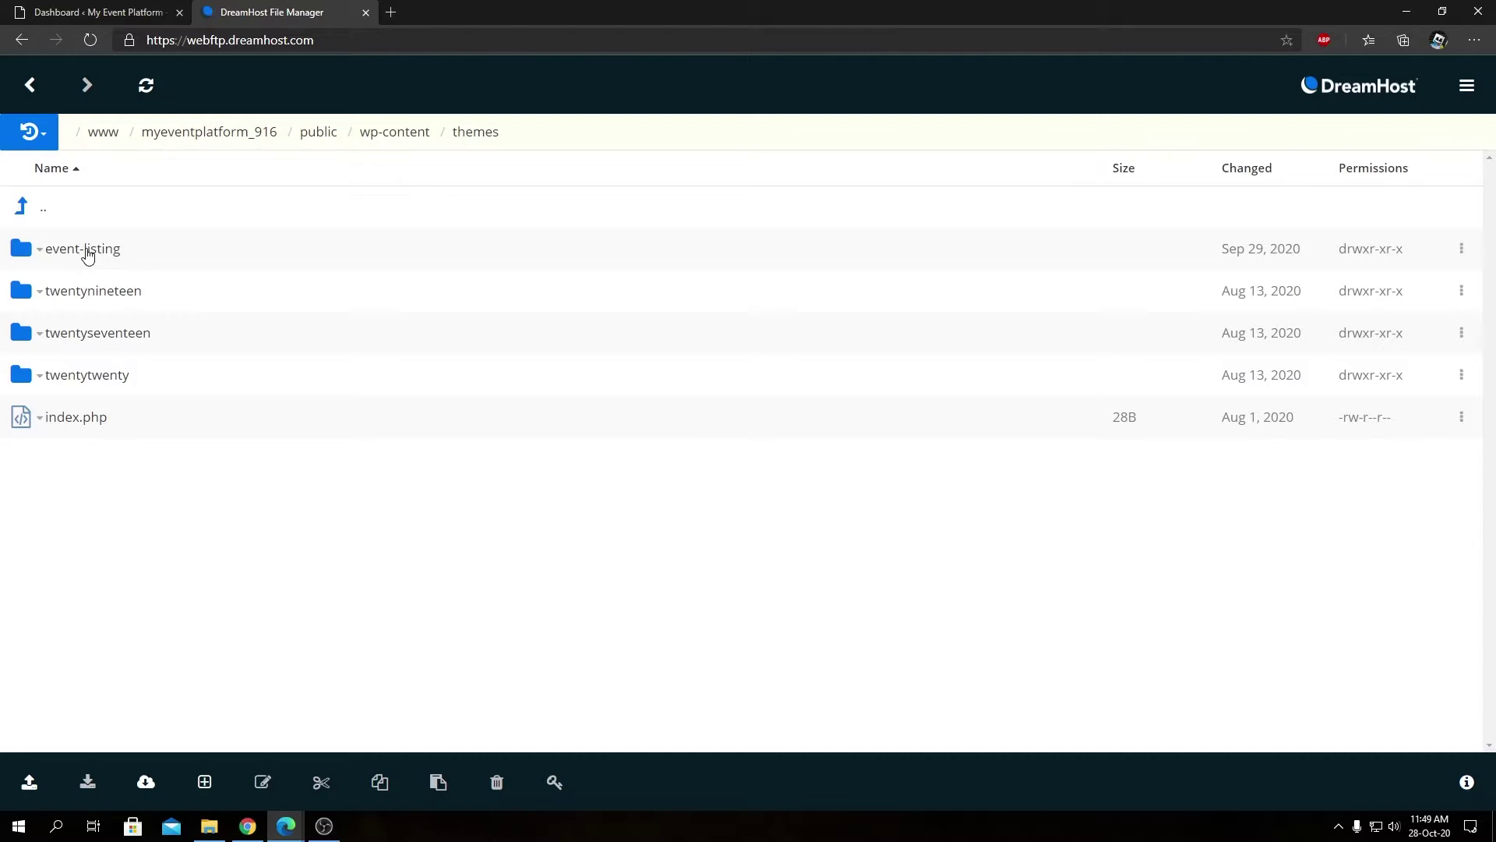
pyautogui.doubleClick(86, 251)
pyautogui.scroll(-5, 349, 322)
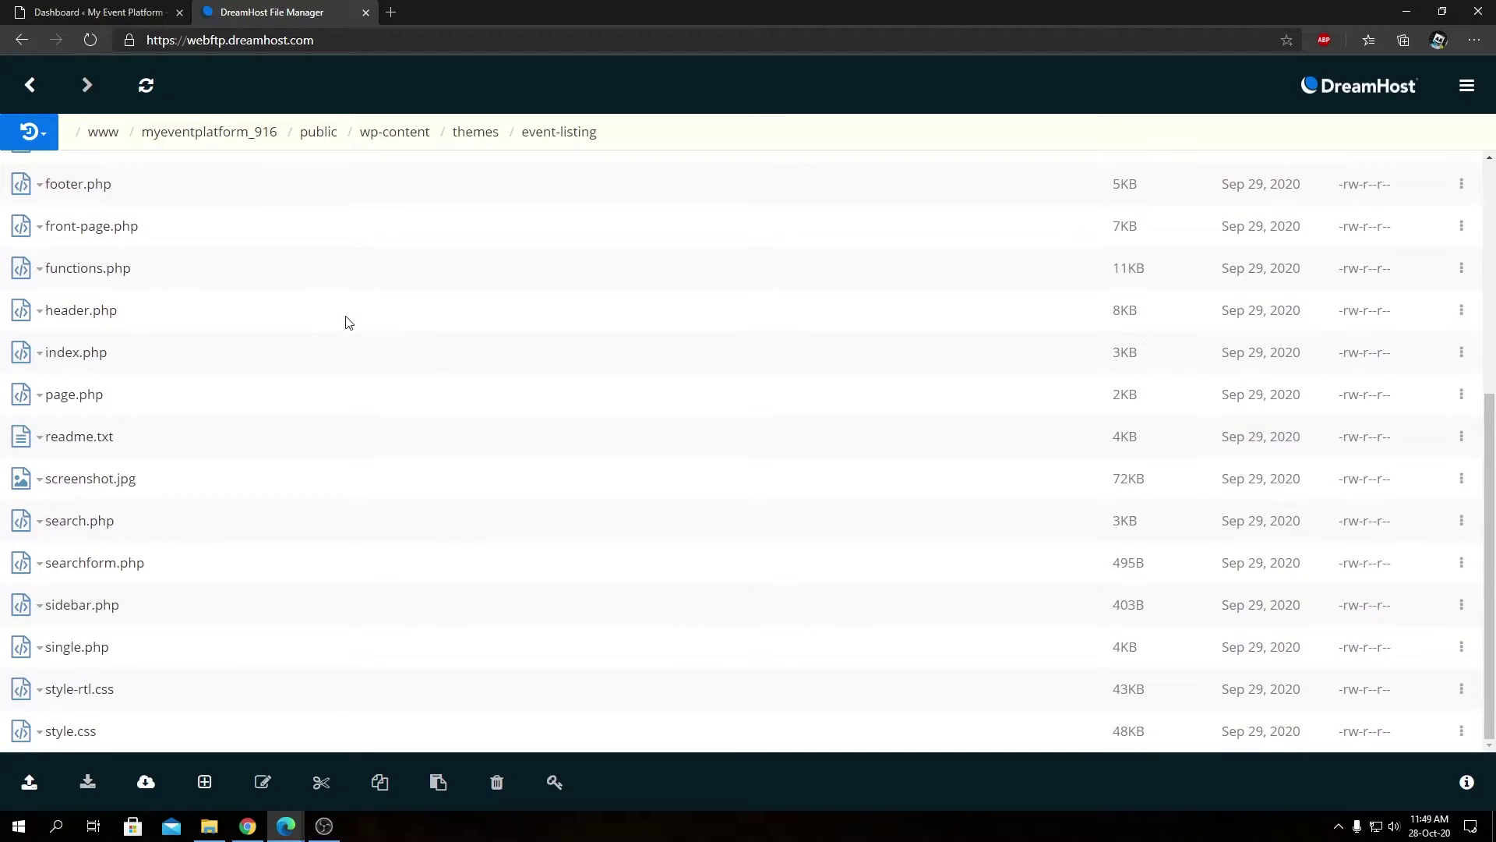
# Create a new file named wpml-config.xml in the event-listing folder and open it for editing
pyautogui.click(204, 782)
pyautogui.click(234, 707)
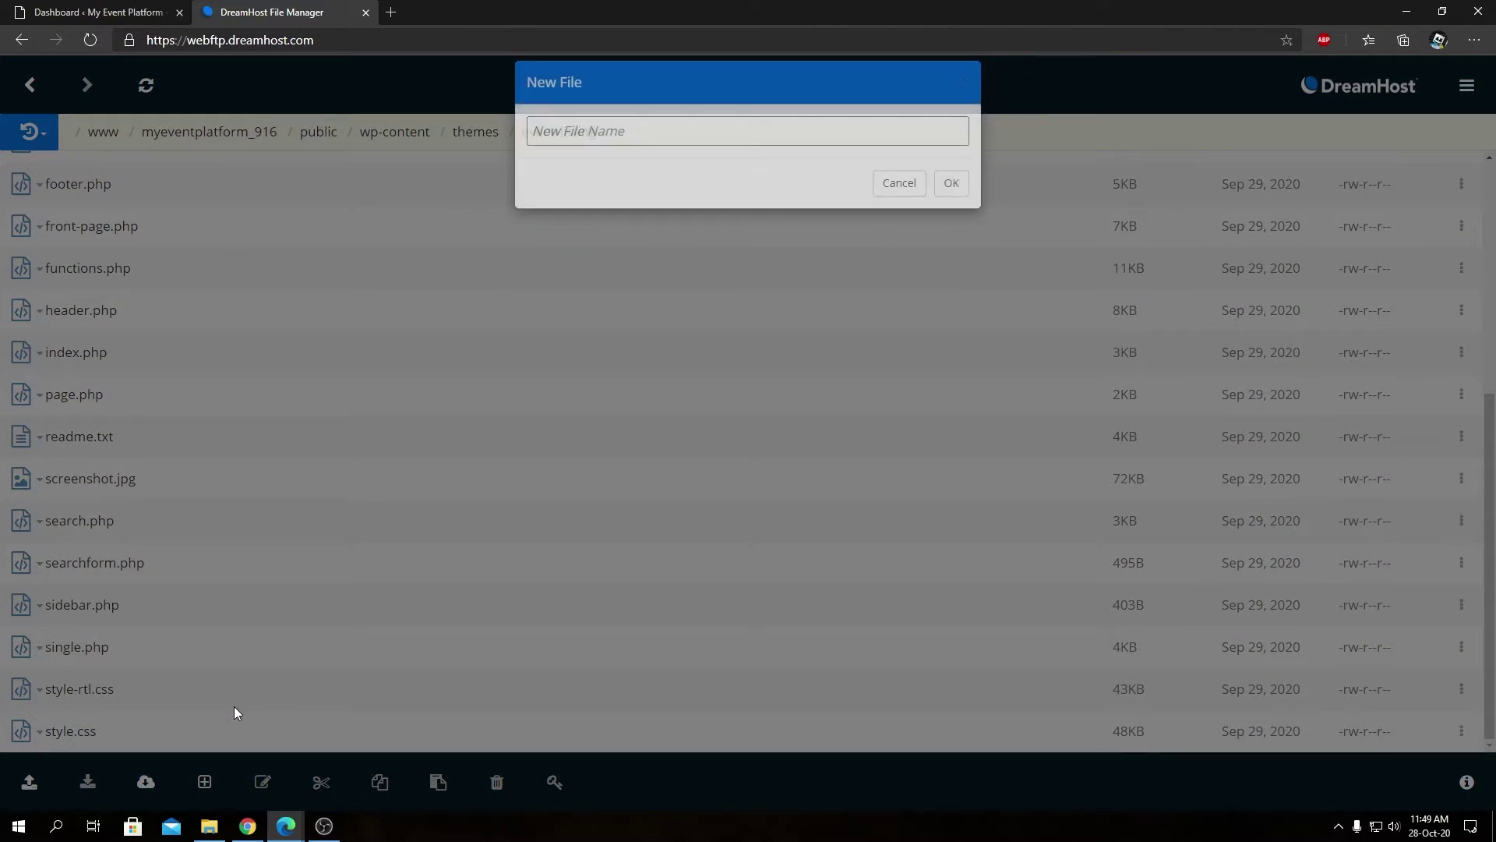
pyautogui.write('wpml')
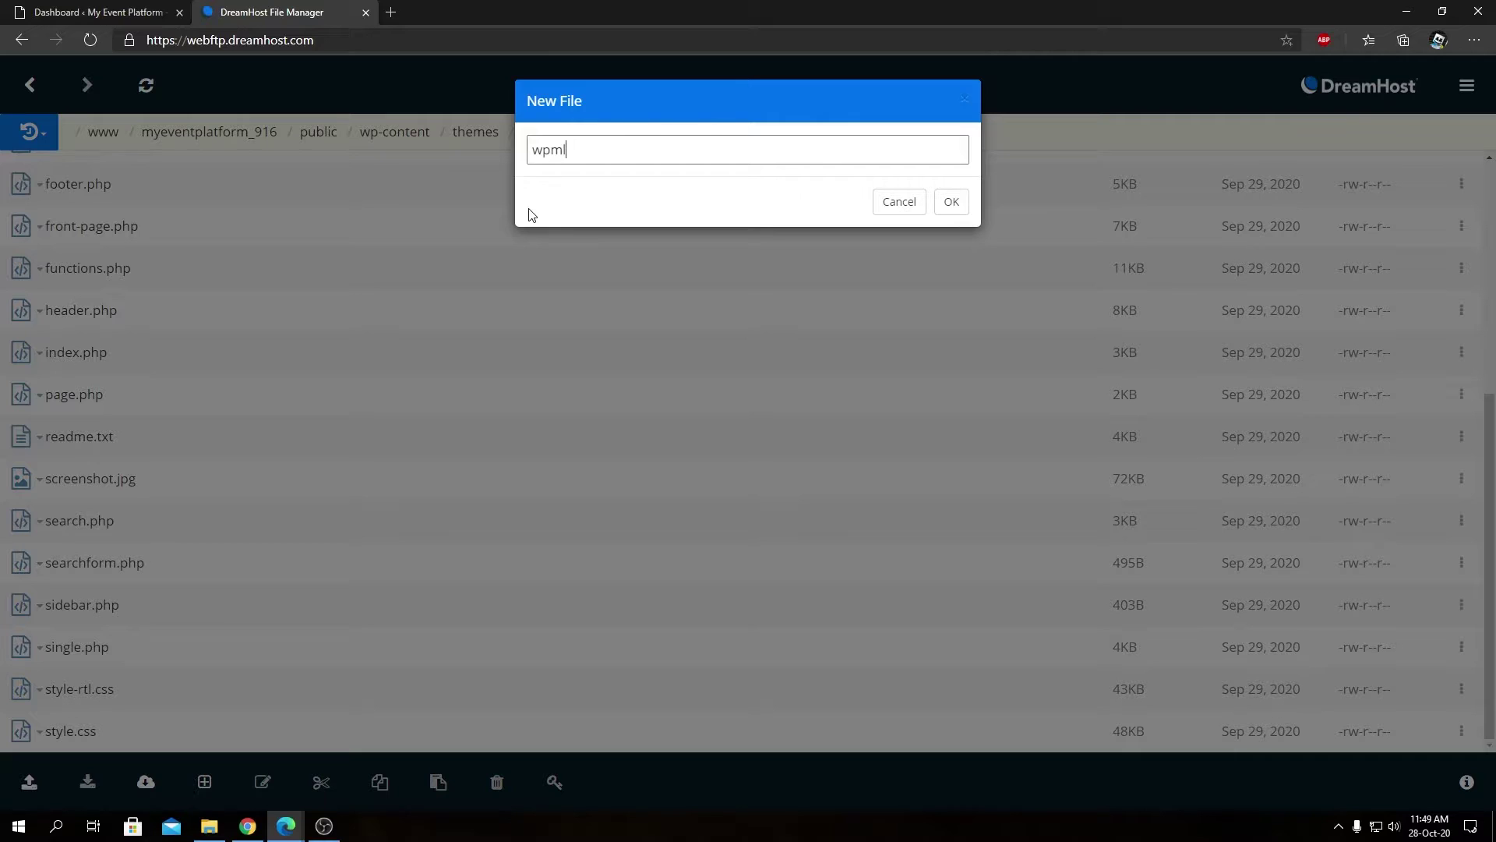
pyautogui.write('-co')
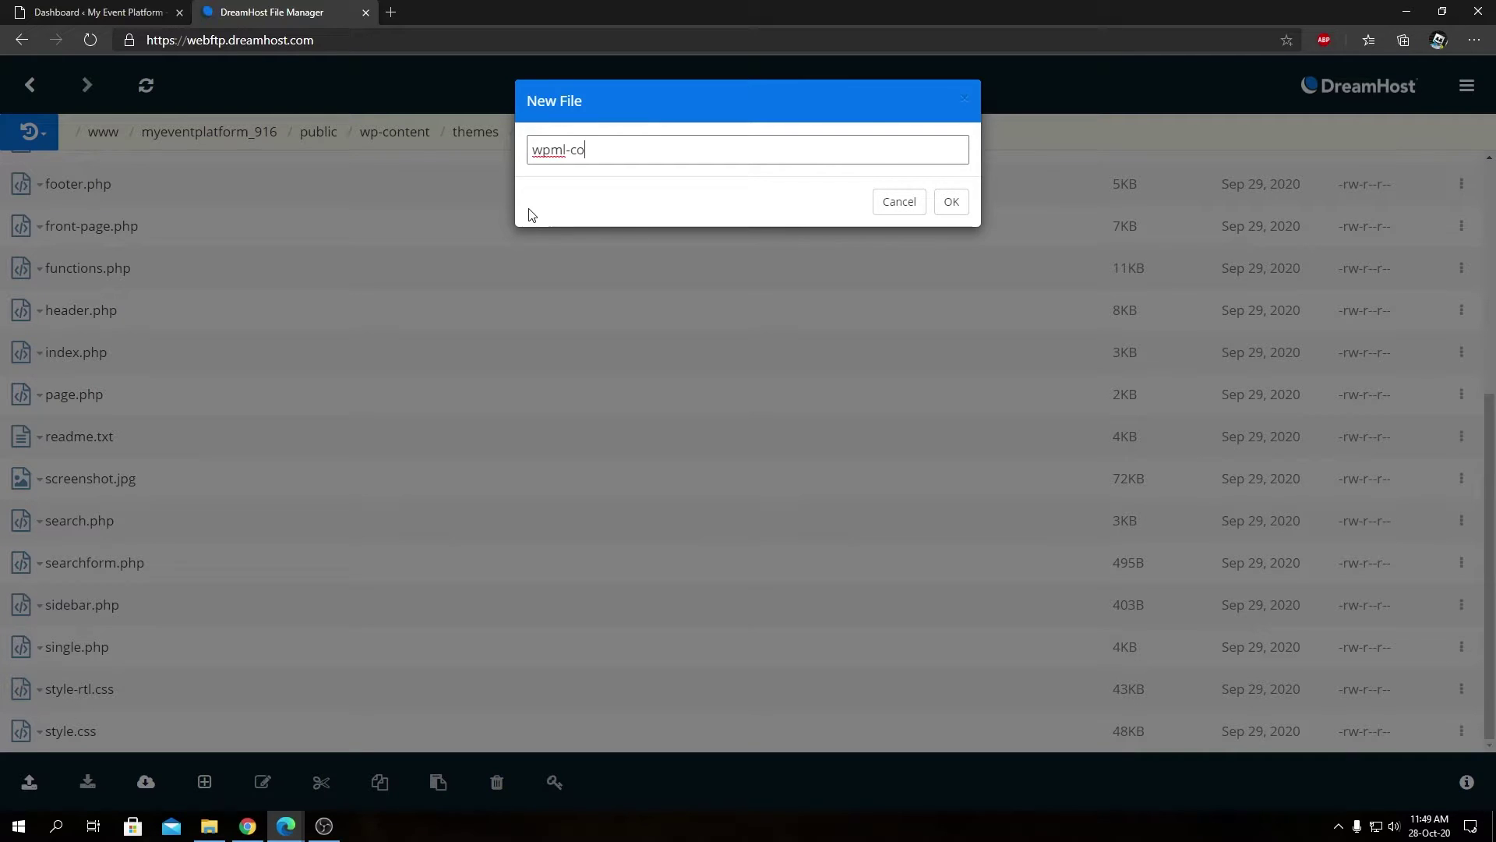
pyautogui.write('nfig.xml')
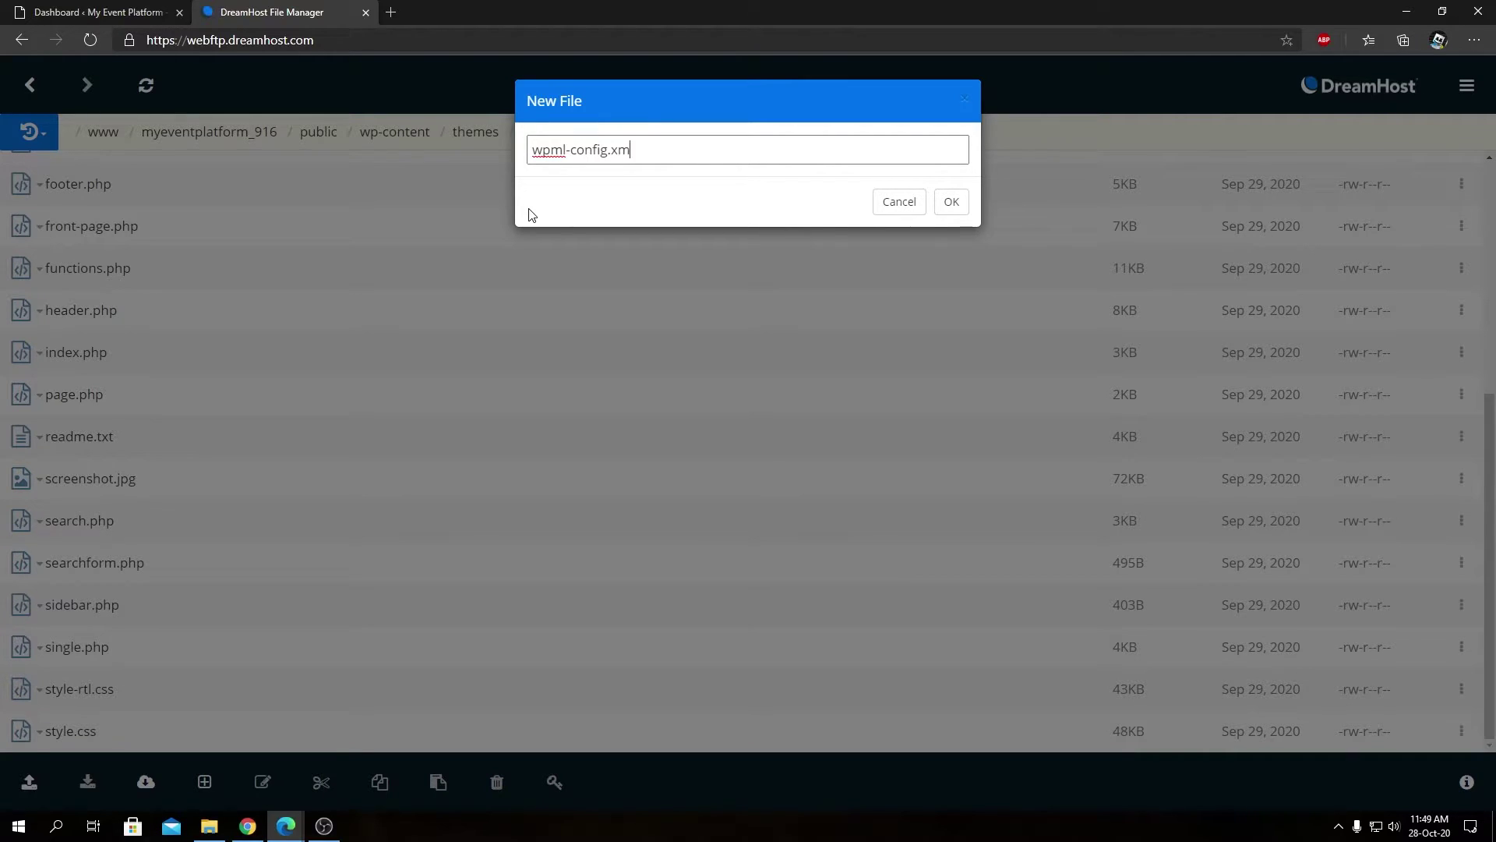
pyautogui.click(950, 201)
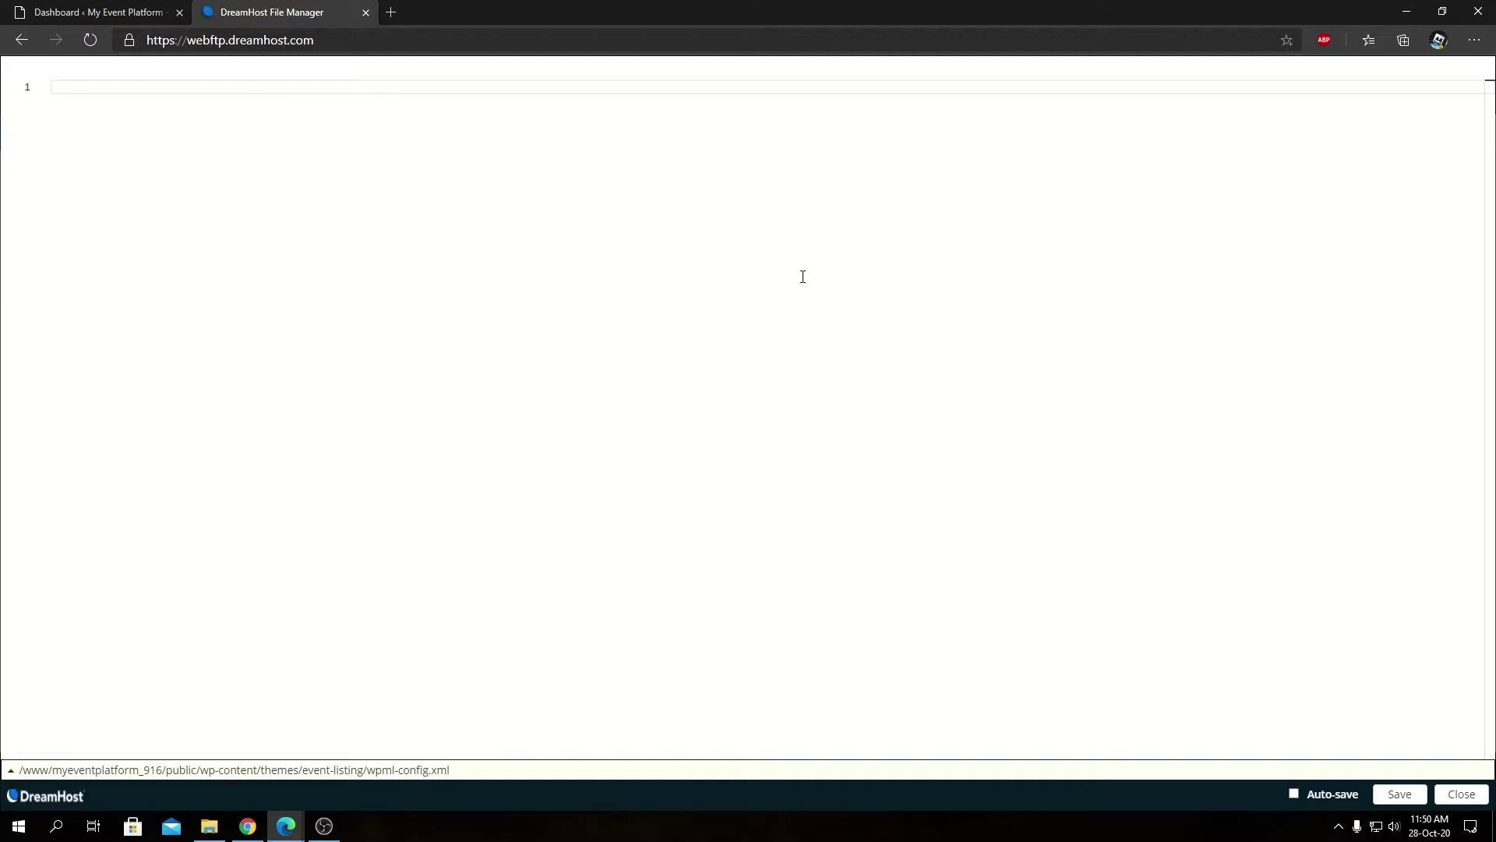
pyautogui.hotkey('alt', 'Tab')
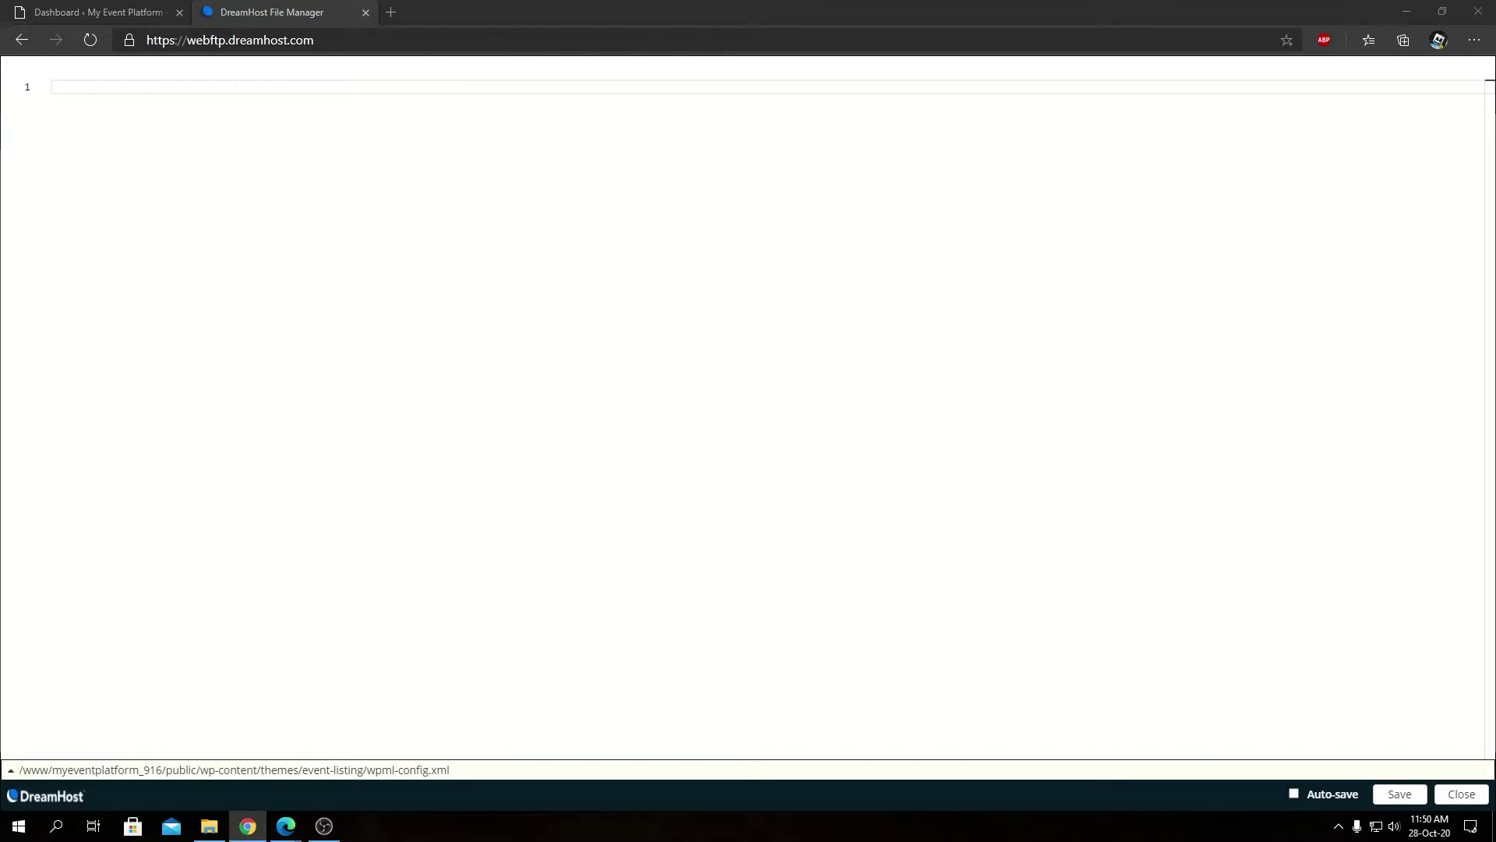
pyautogui.hotkey('alt', 'Tab')
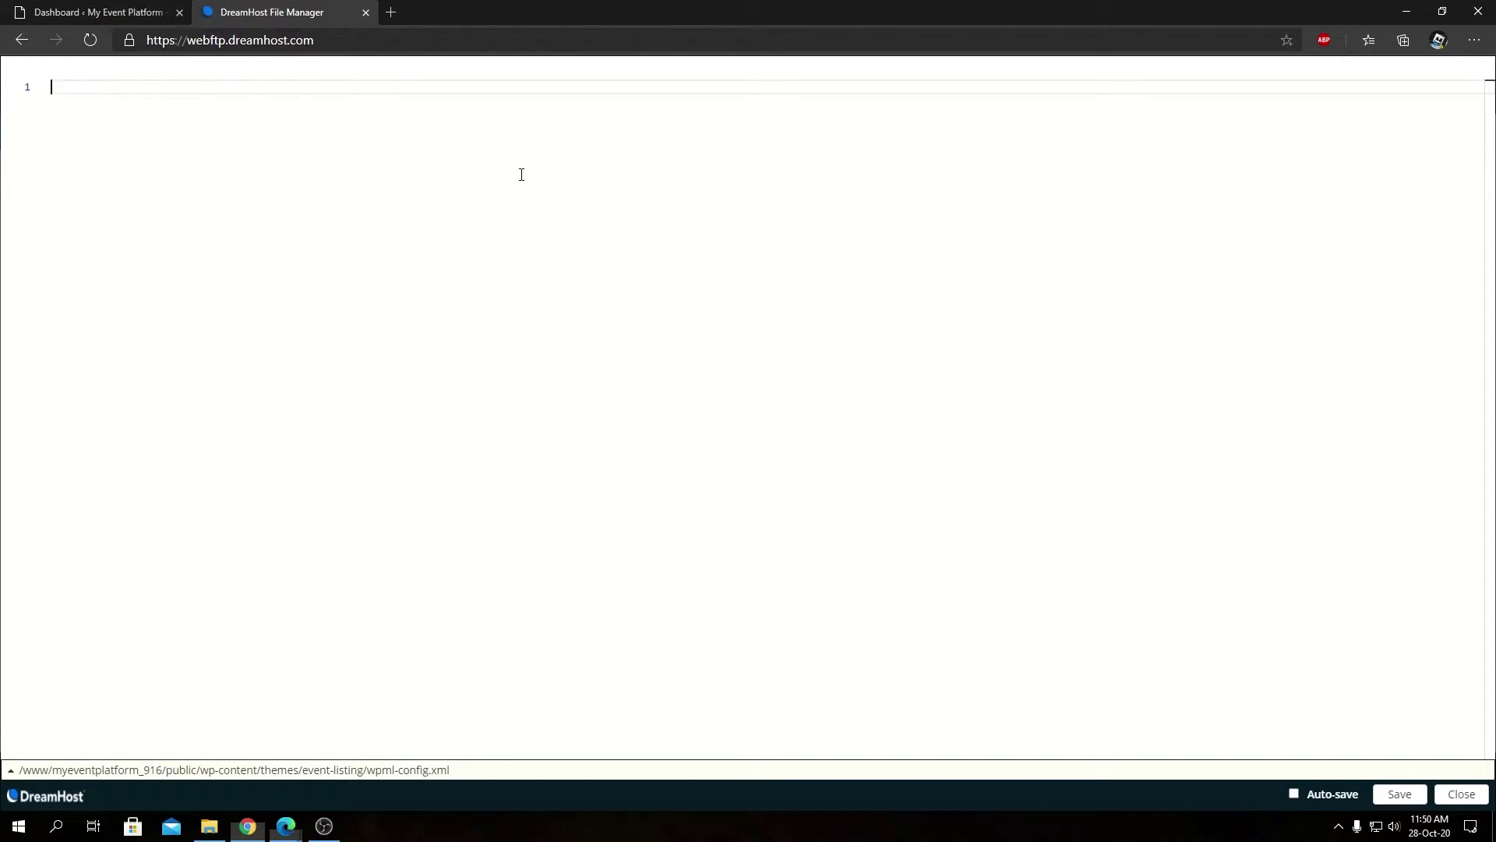
# Paste the six-line WPML config XML and indent its nested lines
pyautogui.write('<wpml-config> <custom-types> <custom-type display-as-translated="1" translate="1">event_organizer</custom-type> <custom-type display-as-translated="1" translate="1">event_venue</custom-type> </custom-types> </wpml-config>')
pyautogui.moveTo(160, 143); pyautogui.dragTo(53, 103)
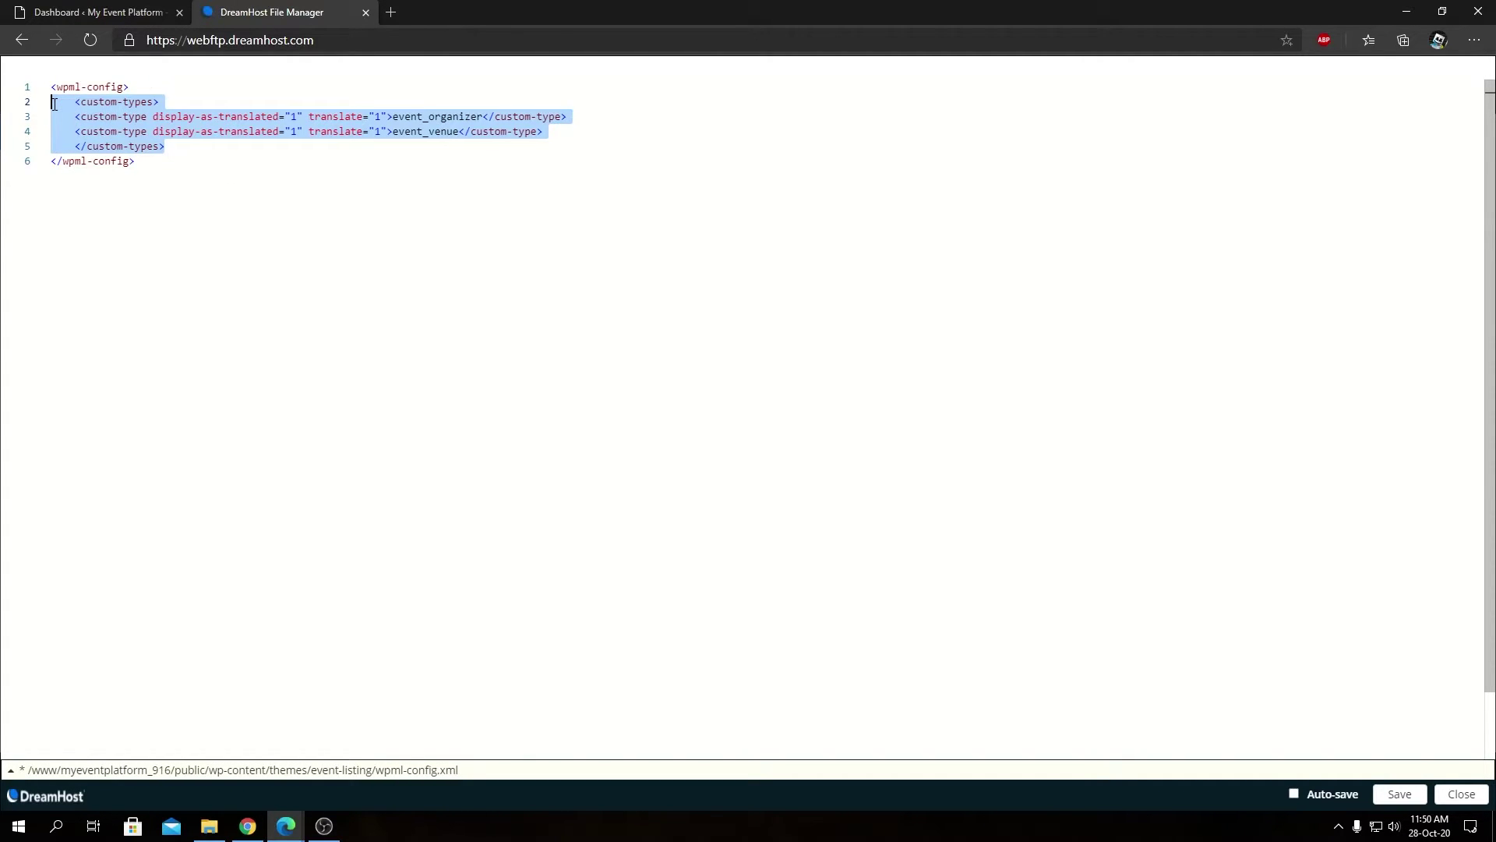
pyautogui.press('Tab')
pyautogui.click(137, 116)
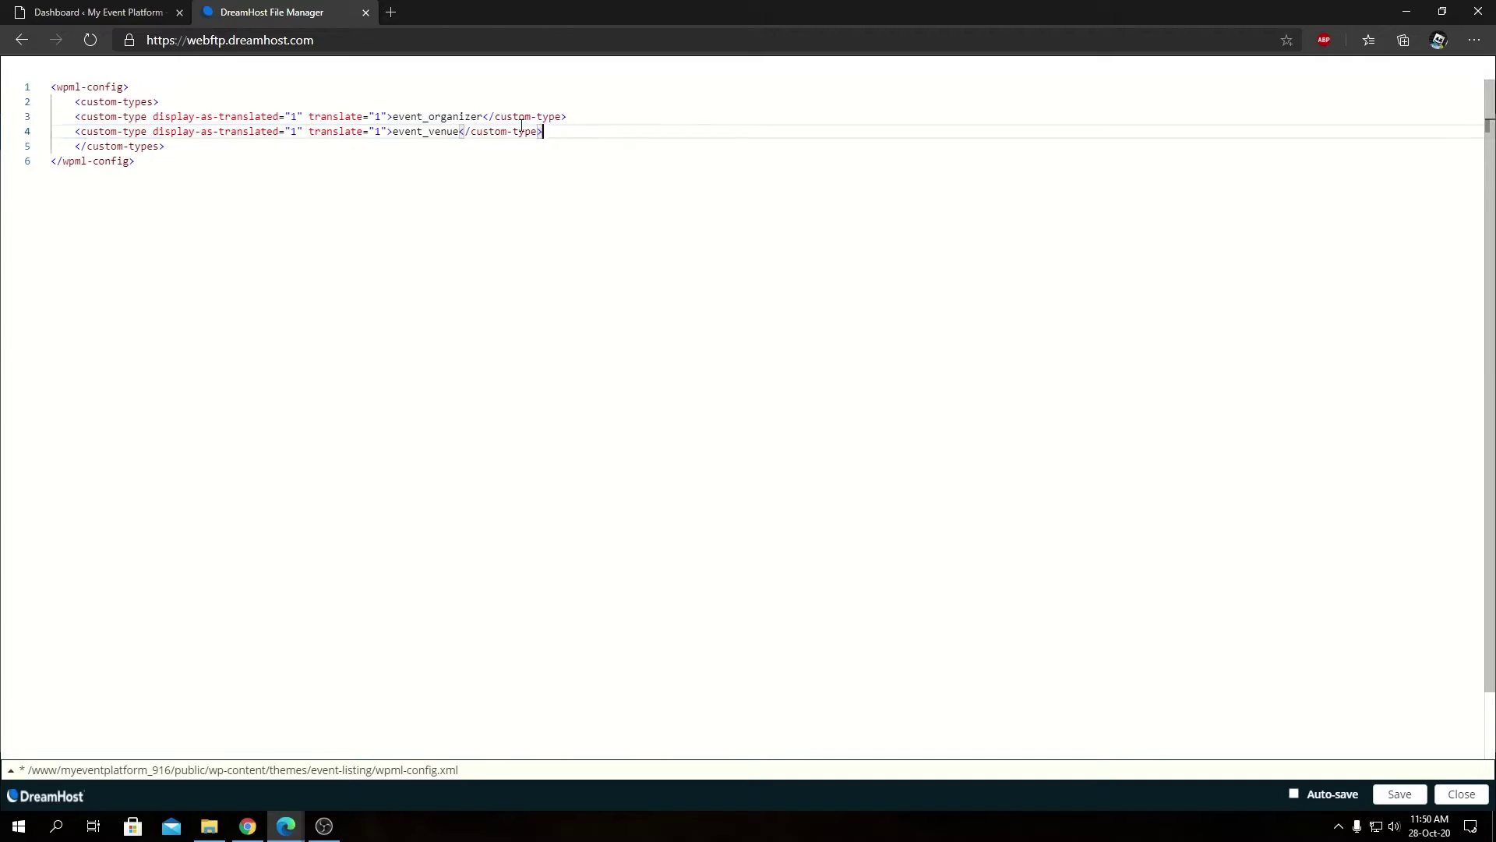
pyautogui.moveTo(544, 132); pyautogui.dragTo(76, 117)
pyautogui.press('Tab')
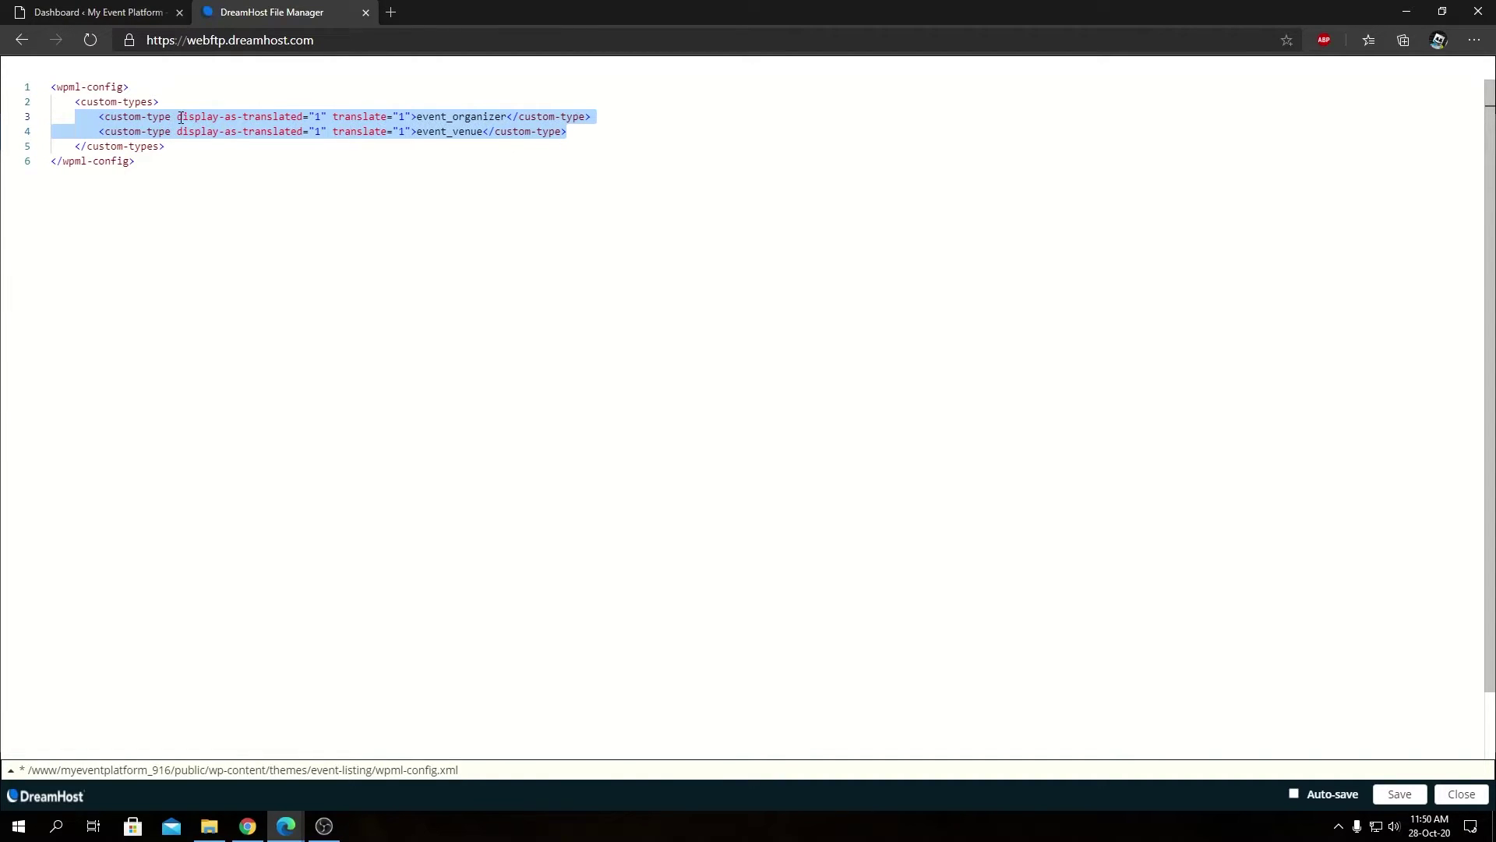
pyautogui.click(156, 101)
# Review the wpml-config root tag and the custom-types tag
pyautogui.doubleClick(68, 86)
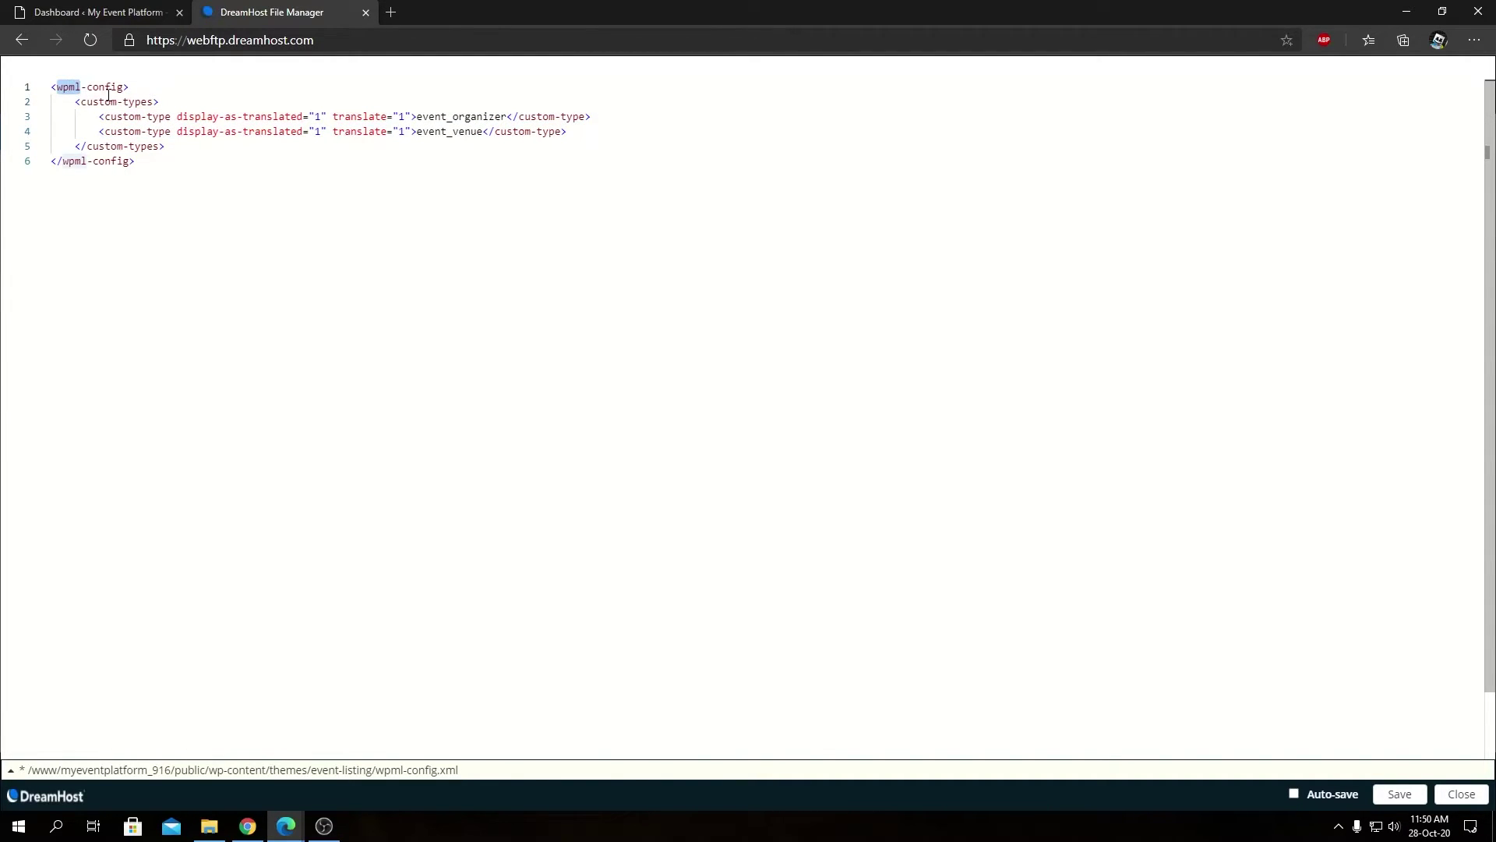
pyautogui.doubleClick(98, 88)
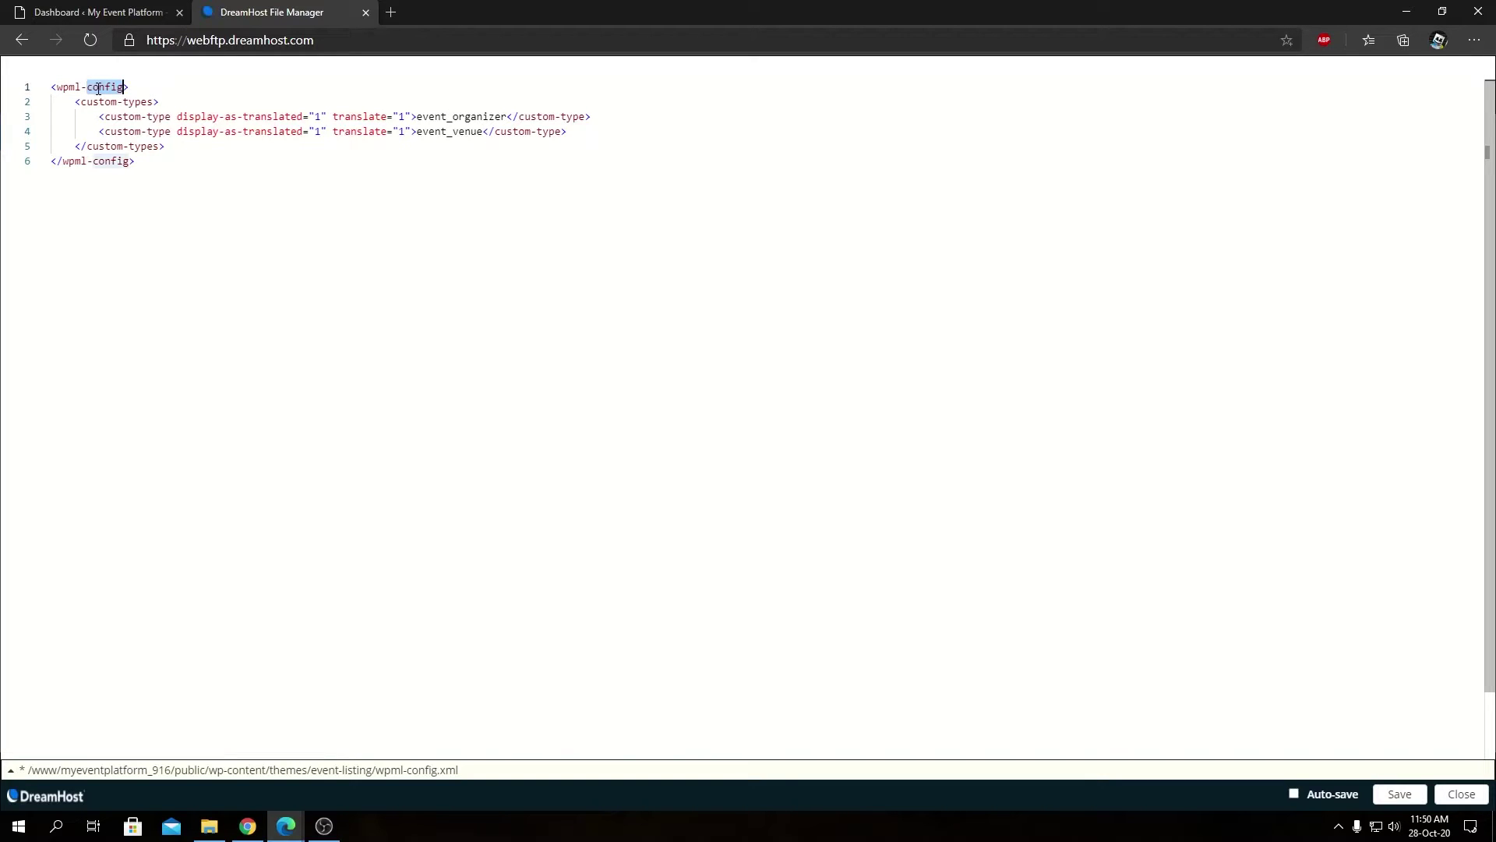
pyautogui.doubleClick(99, 102)
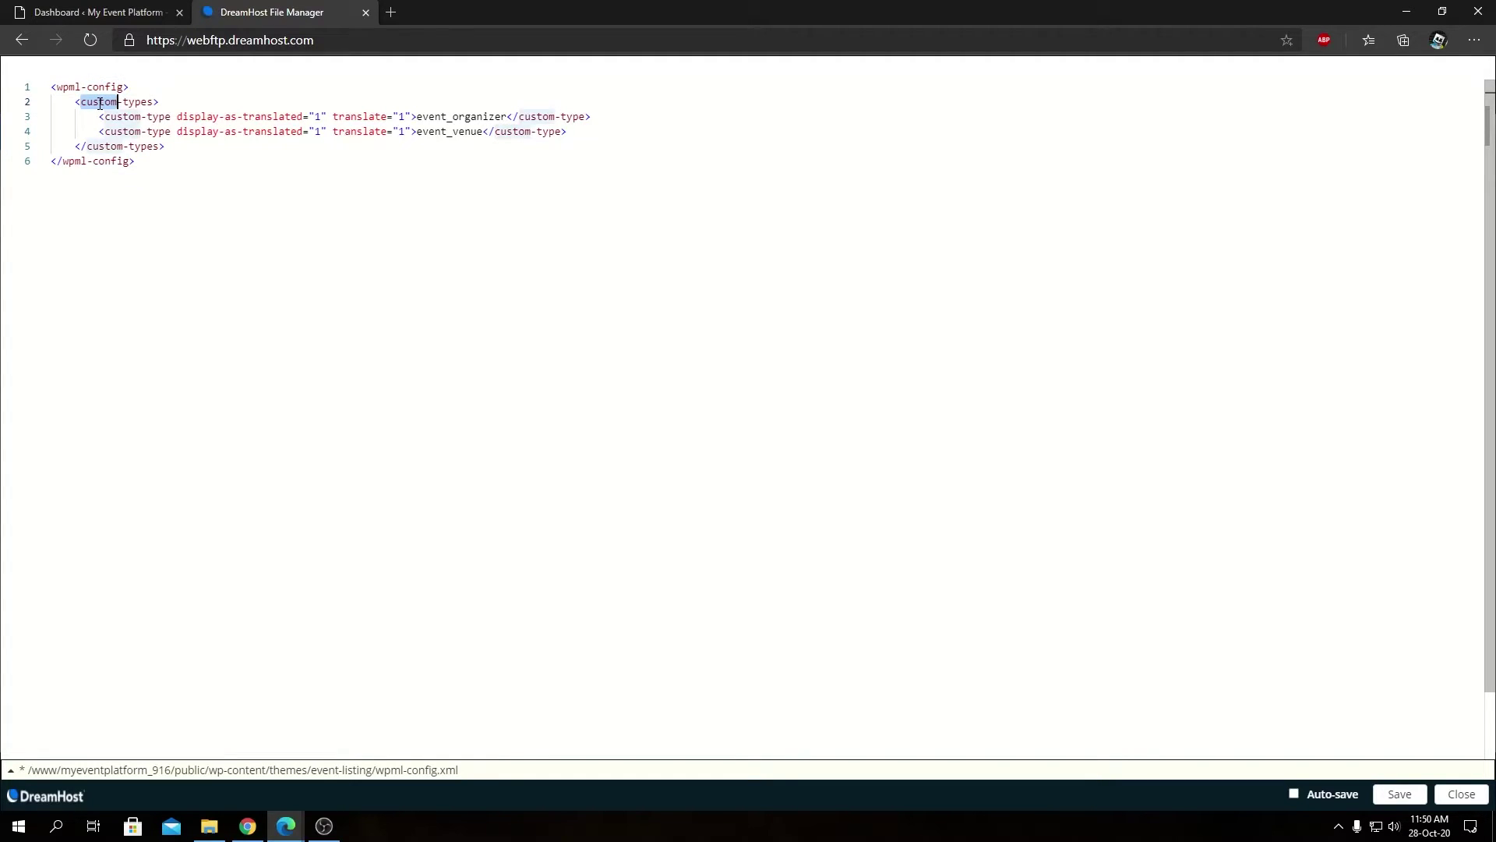
pyautogui.doubleClick(137, 102)
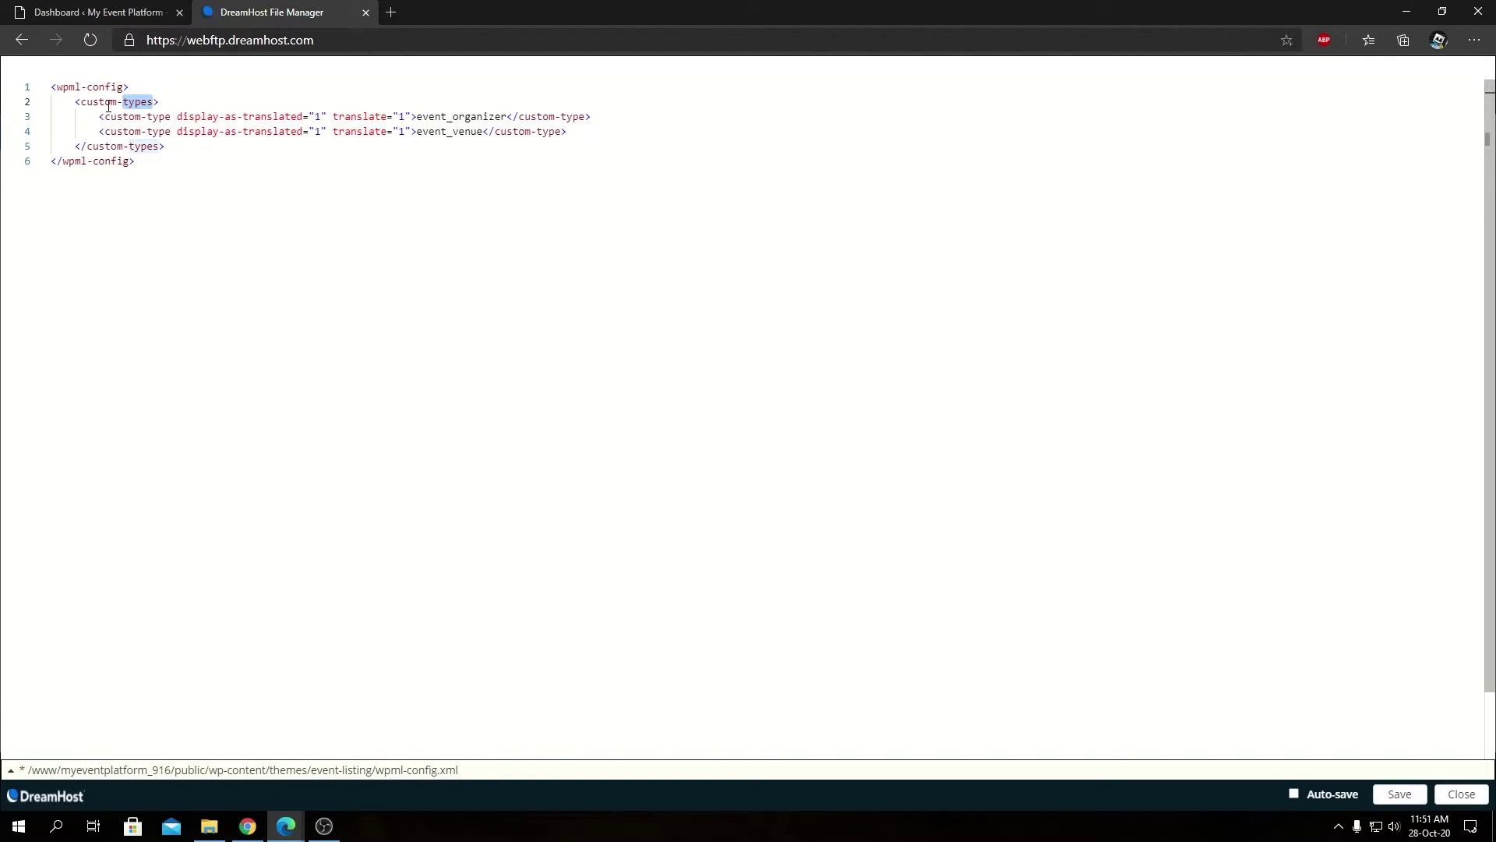
pyautogui.click(109, 105)
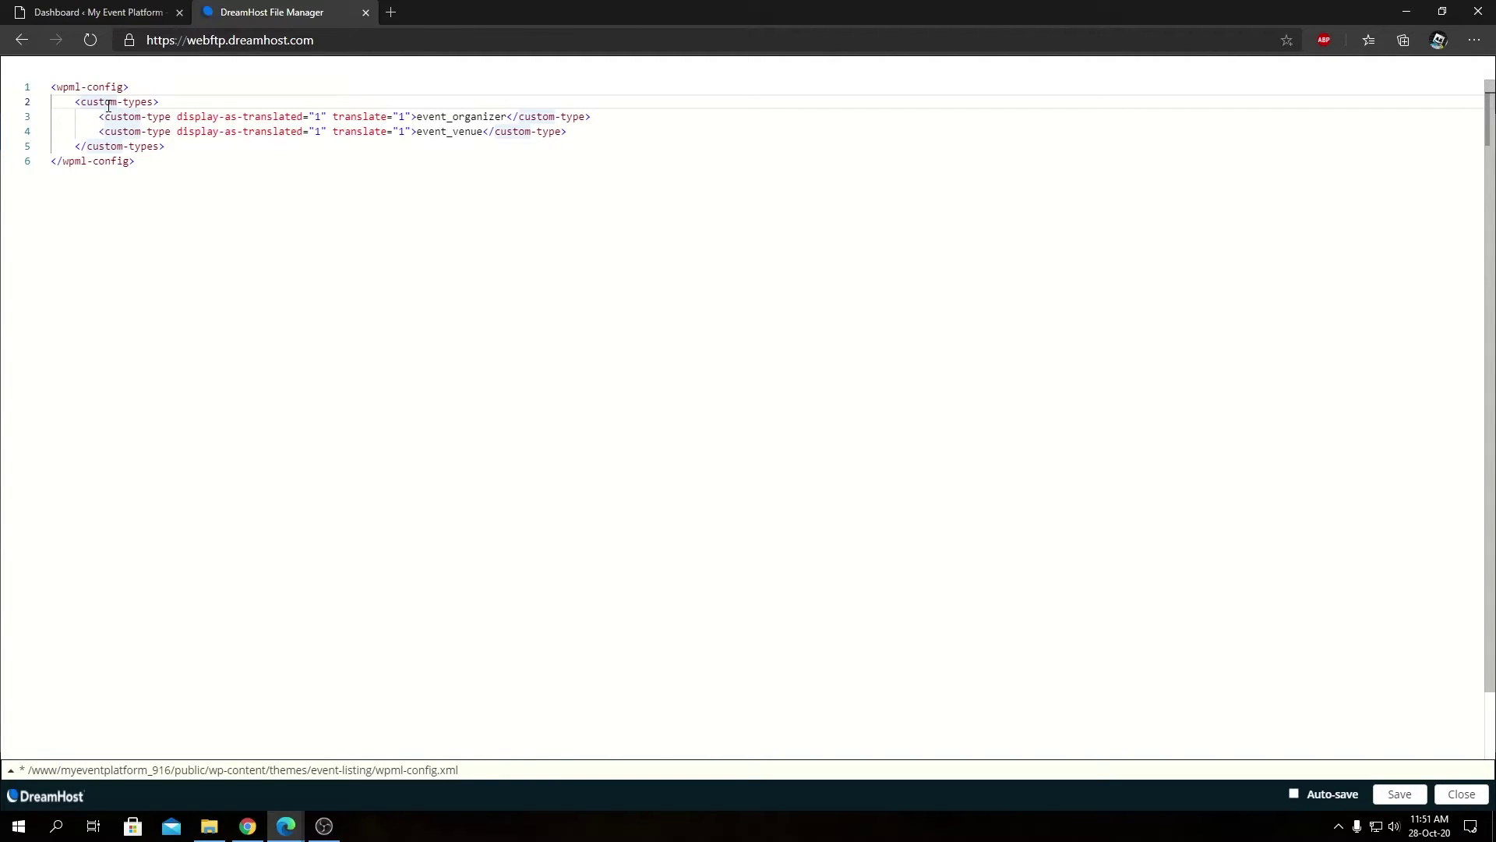
pyautogui.doubleClick(108, 104)
pyautogui.moveTo(163, 102); pyautogui.dragTo(76, 104)
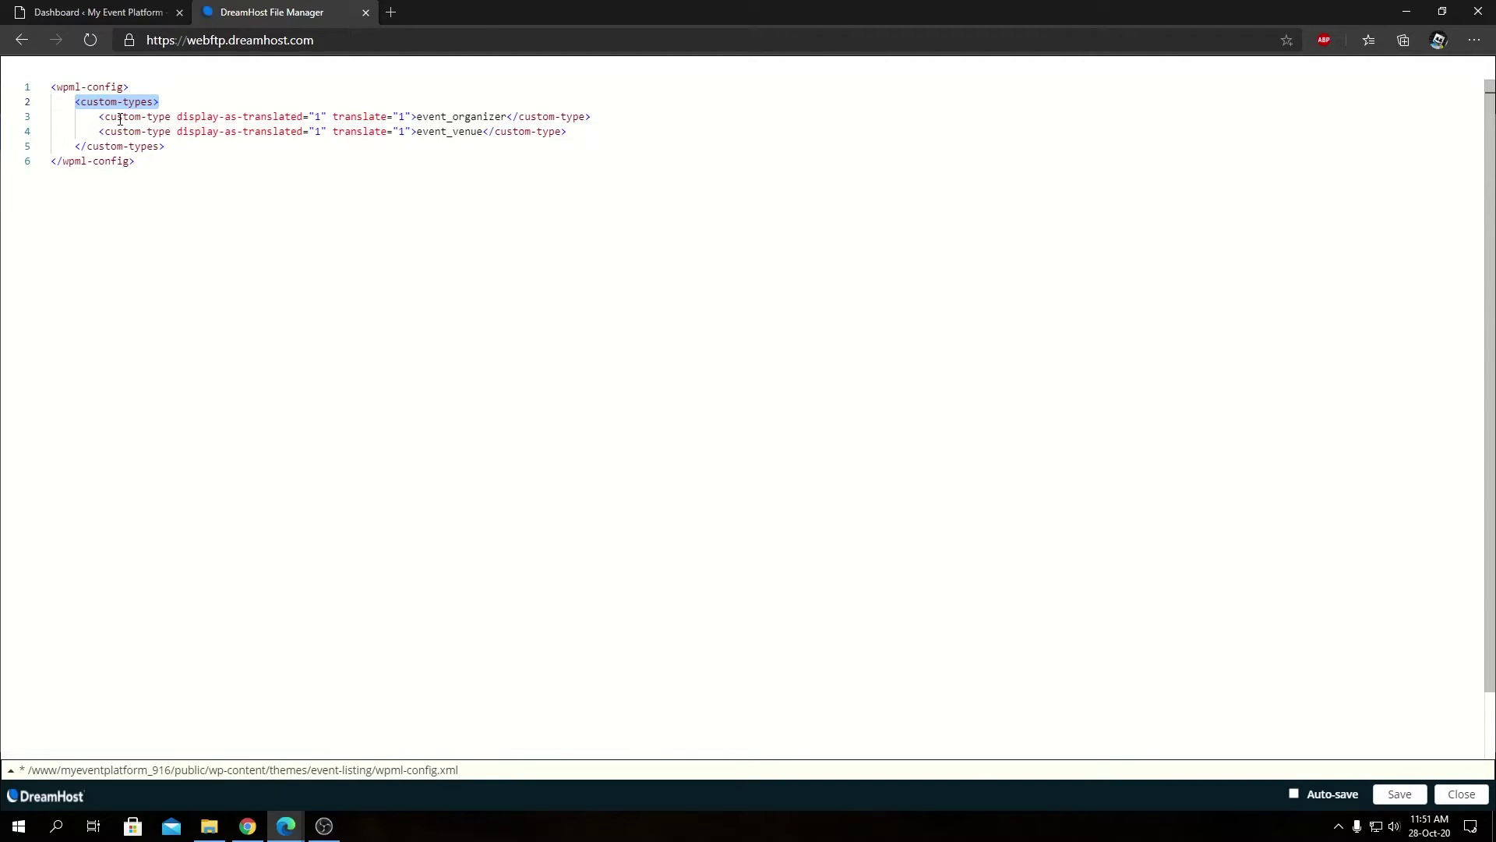
# Check the translate and display-as-translated attributes on the event_organizer and event_venue lines
pyautogui.doubleClick(120, 117)
pyautogui.doubleClick(159, 117)
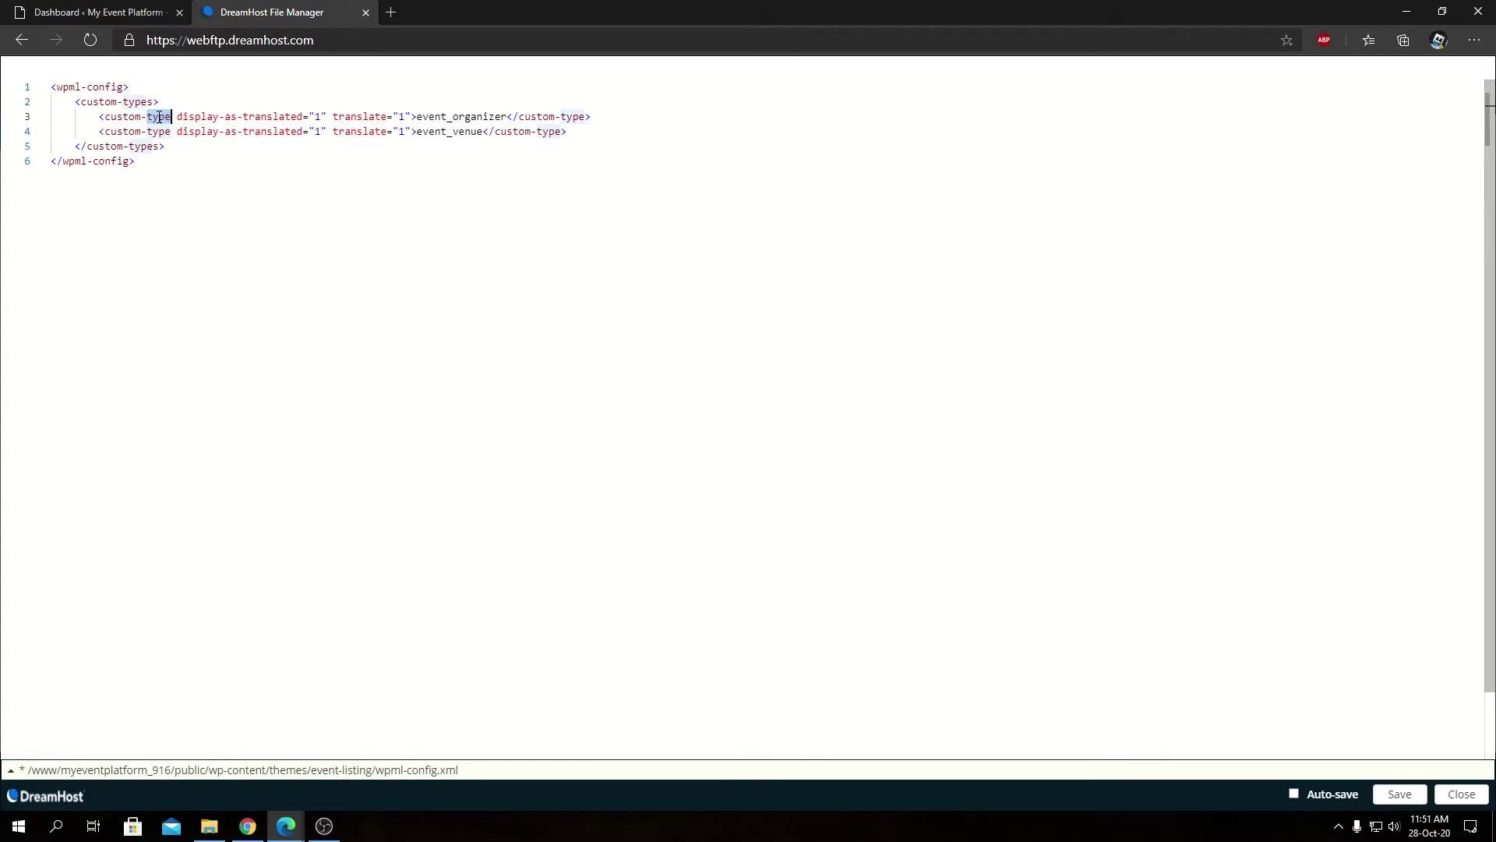
pyautogui.doubleClick(203, 117)
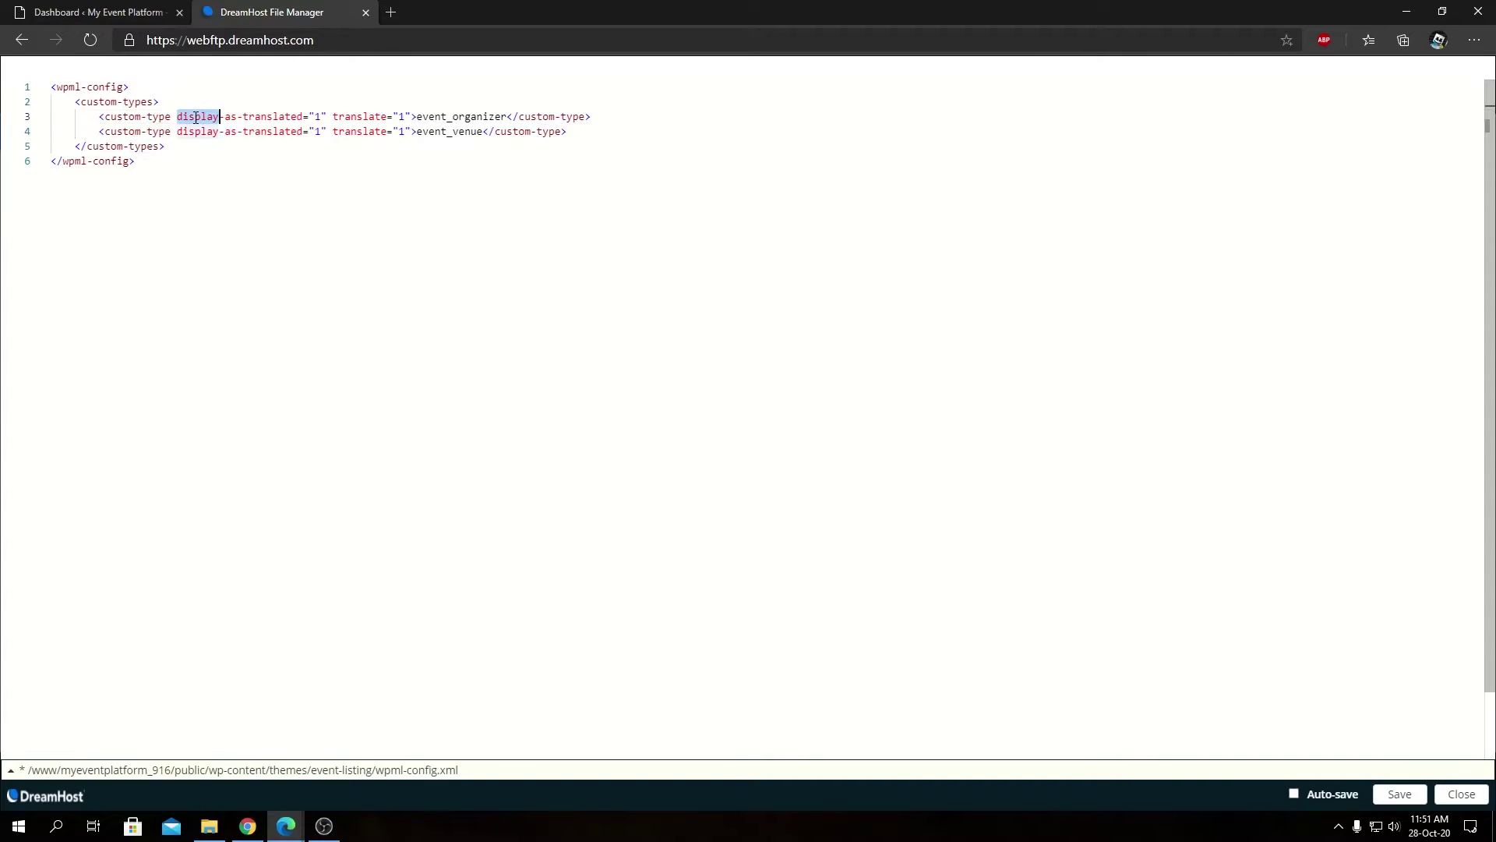
pyautogui.click(258, 117)
pyautogui.moveTo(189, 117); pyautogui.dragTo(317, 117)
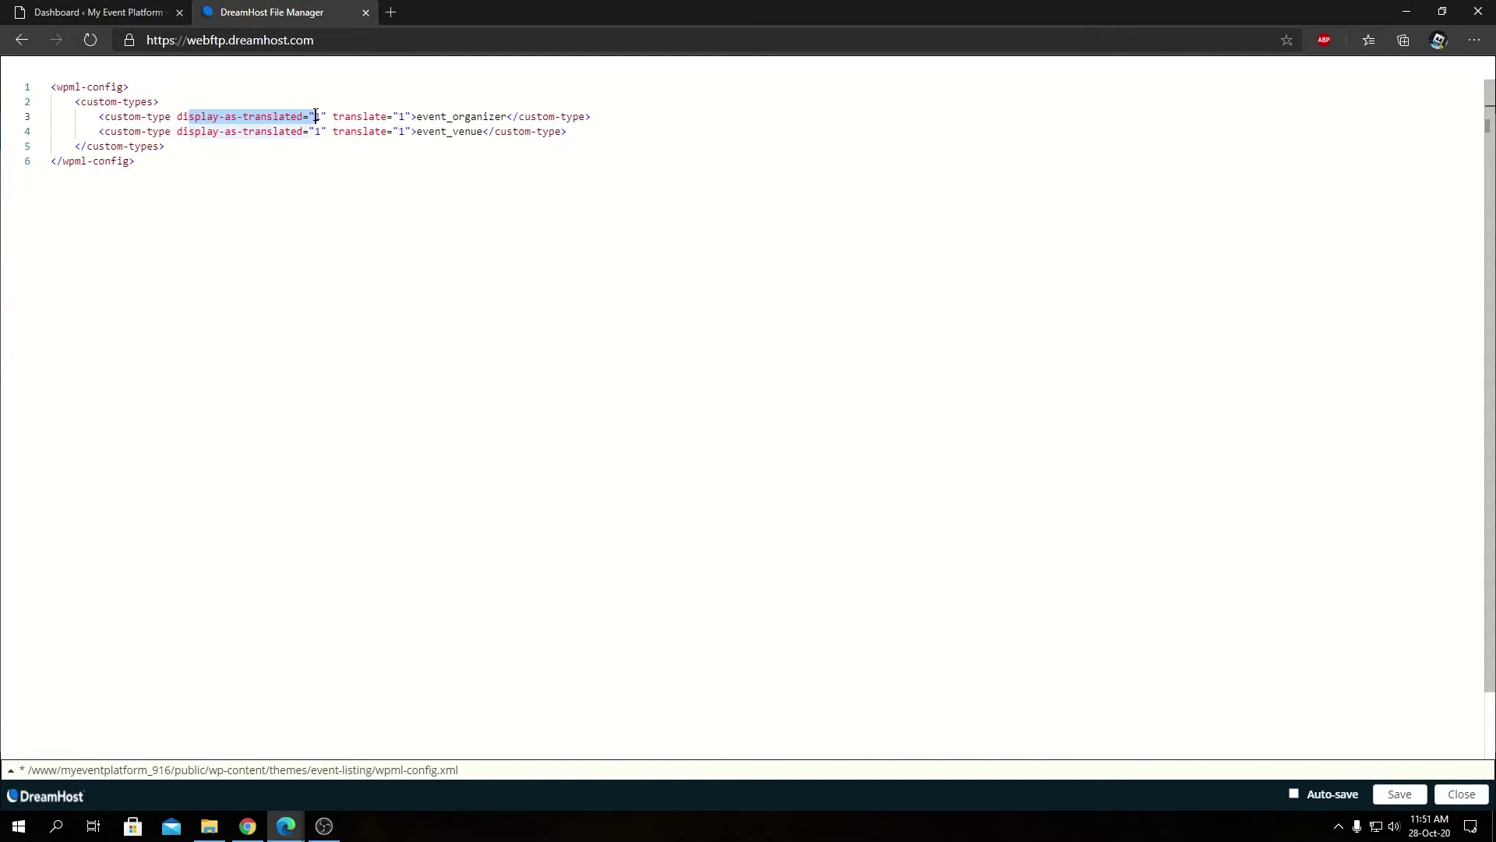
pyautogui.doubleClick(358, 119)
pyautogui.moveTo(421, 117); pyautogui.dragTo(508, 119)
pyautogui.moveTo(177, 117); pyautogui.dragTo(422, 117)
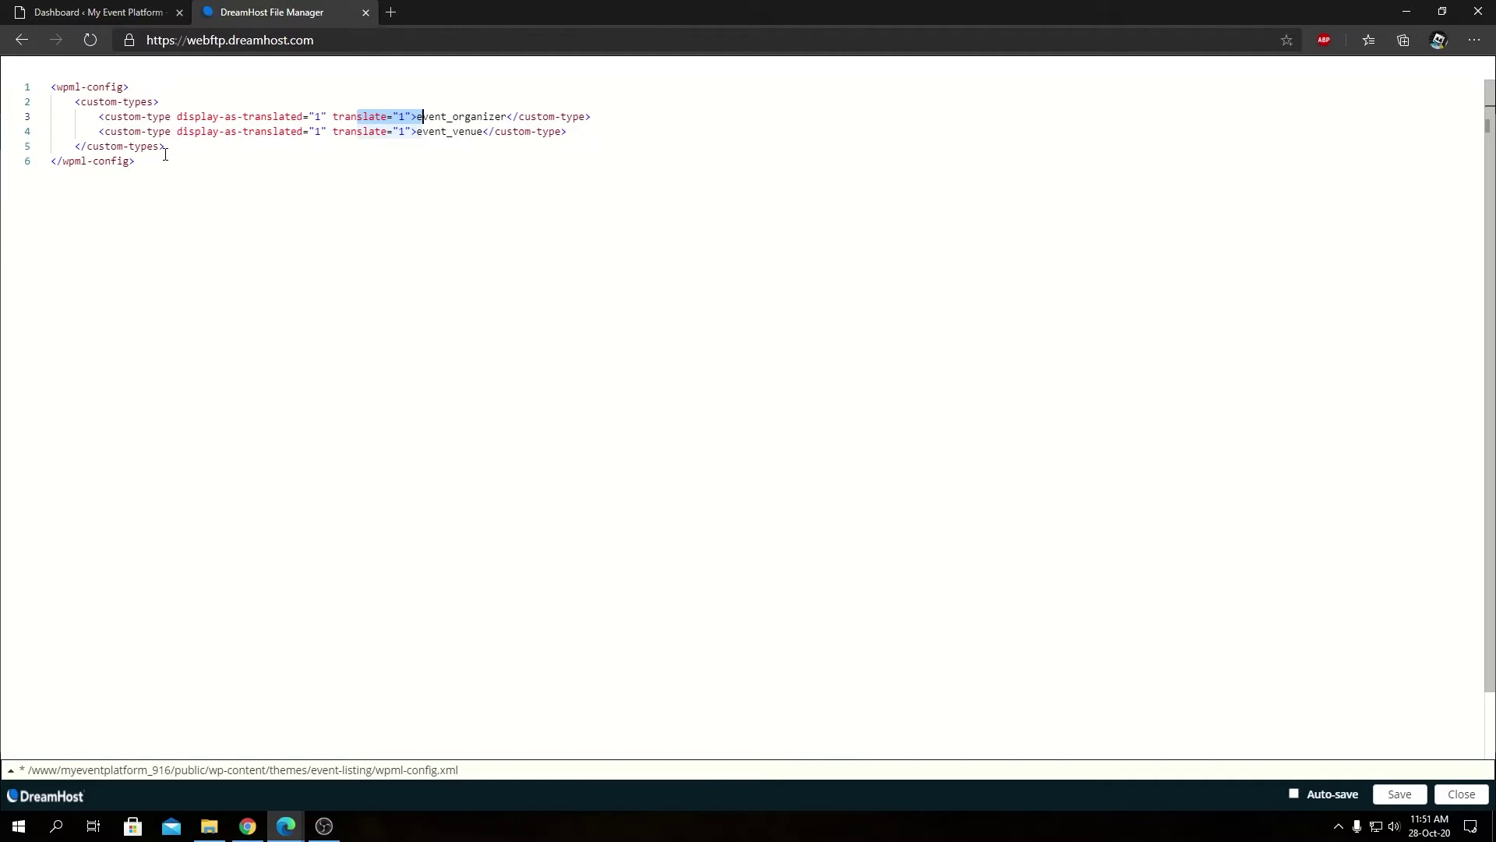
pyautogui.click(404, 181)
pyautogui.moveTo(421, 133); pyautogui.dragTo(484, 133)
pyautogui.click(592, 131)
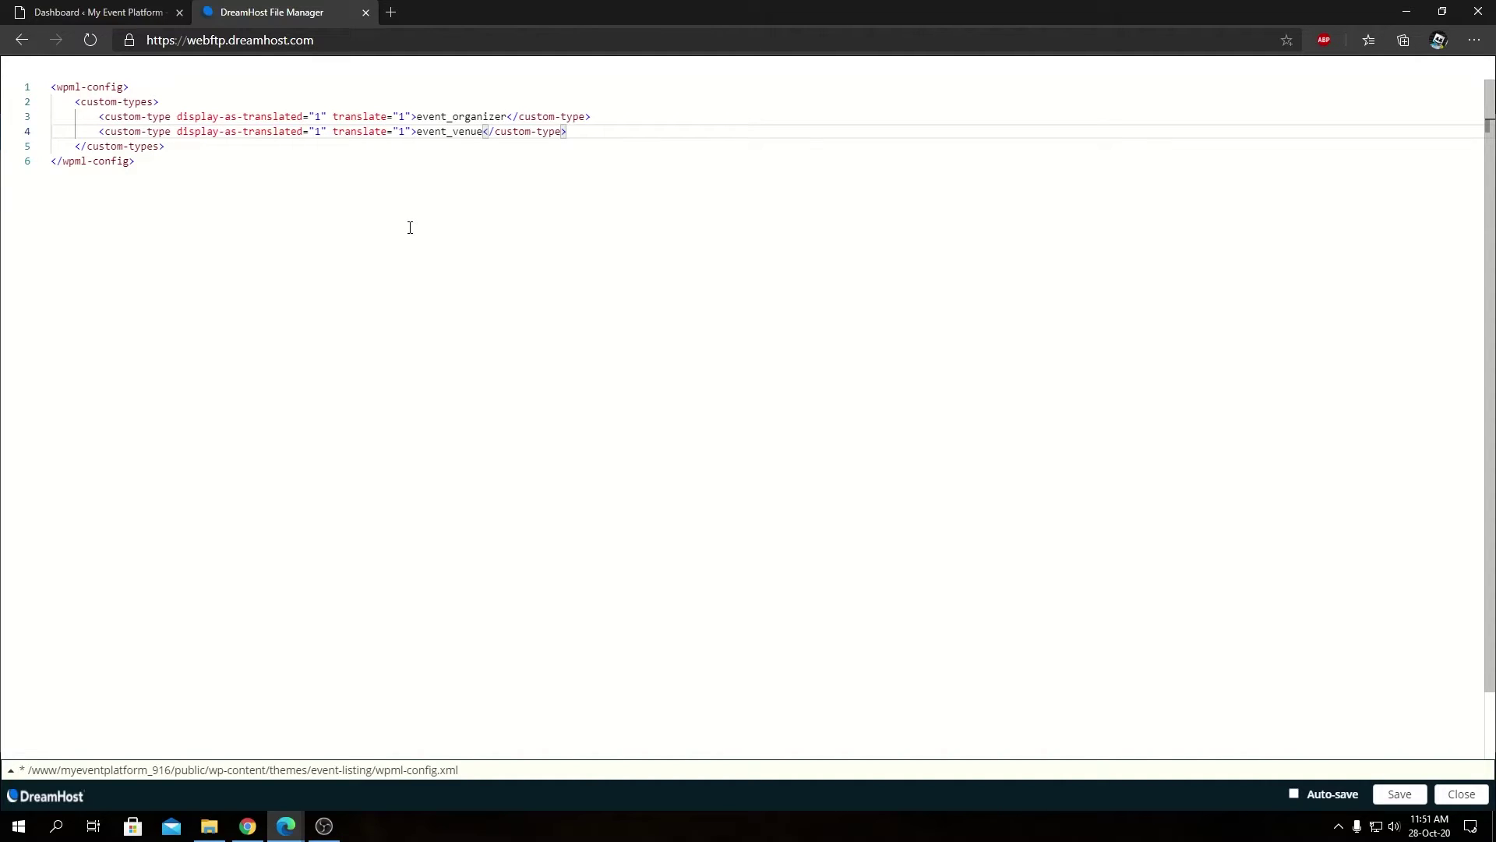
pyautogui.doubleClick(431, 116)
pyautogui.doubleClick(455, 132)
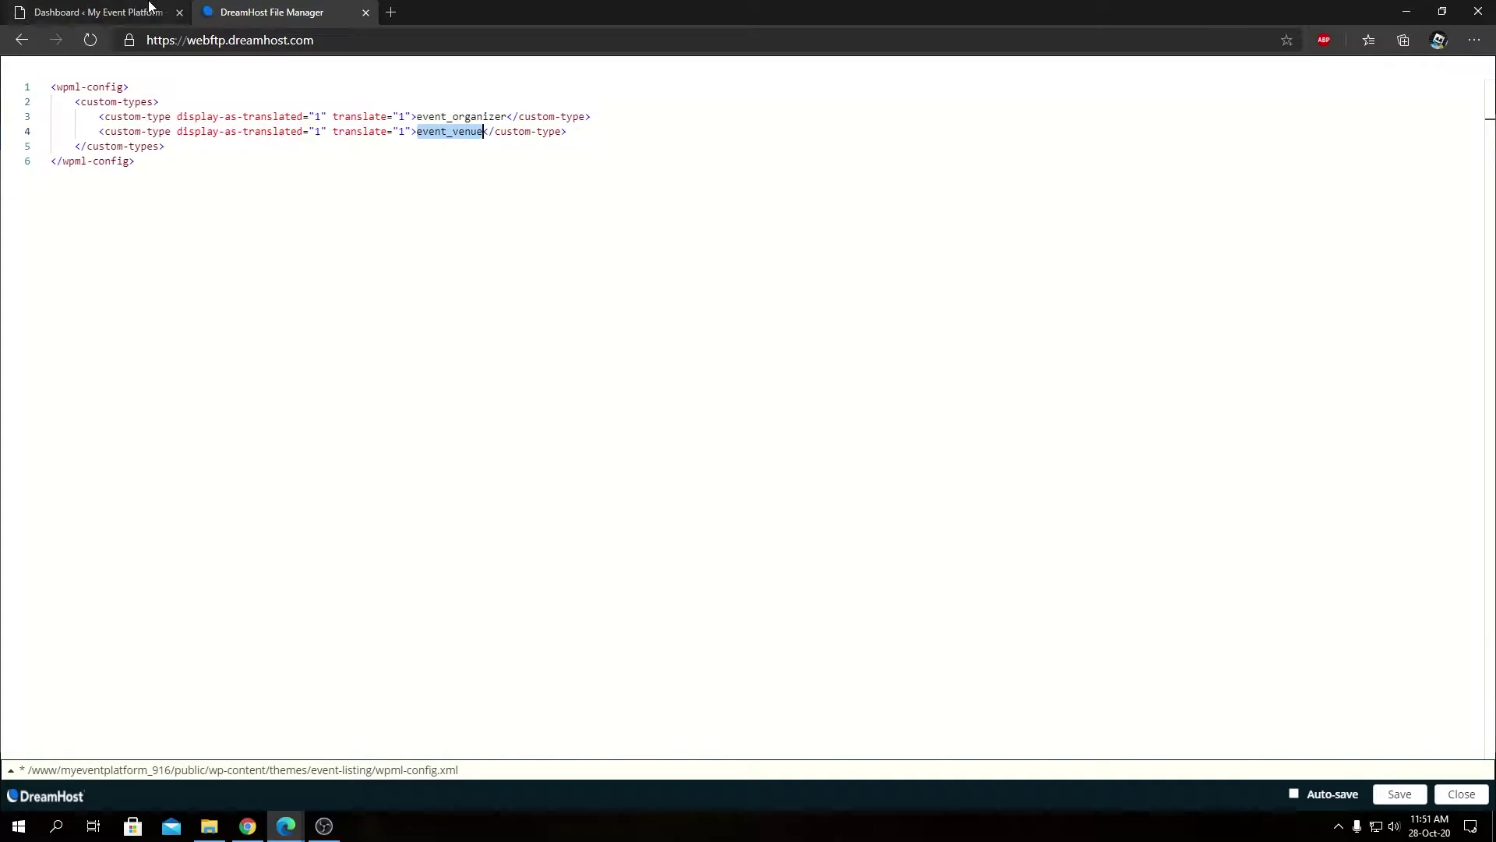
# Save the edited wpml-config.xml file
pyautogui.click(102, 12)
pyautogui.moveTo(70, 326)
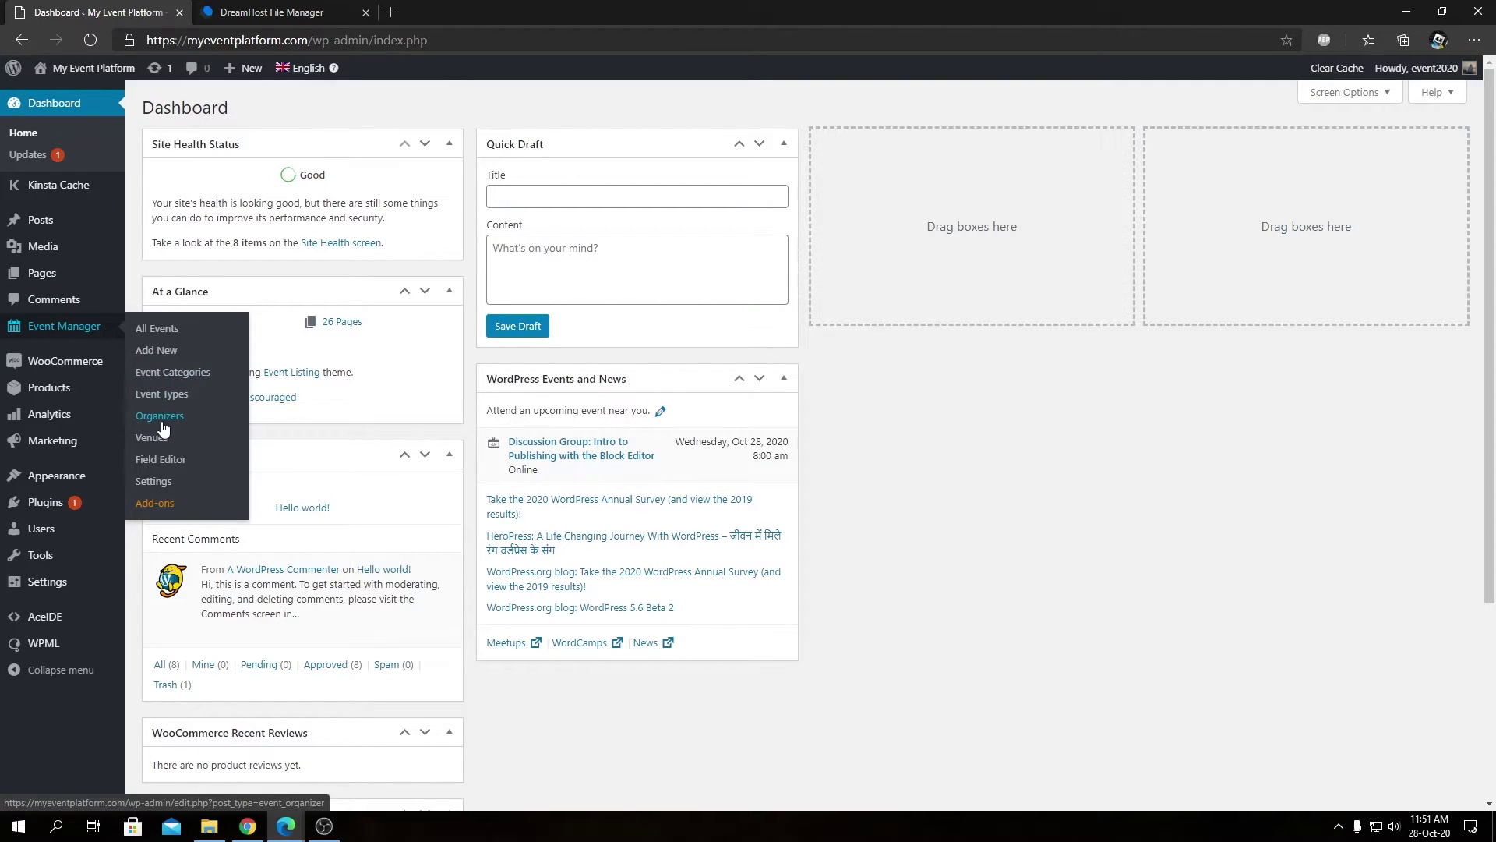
pyautogui.click(307, 12)
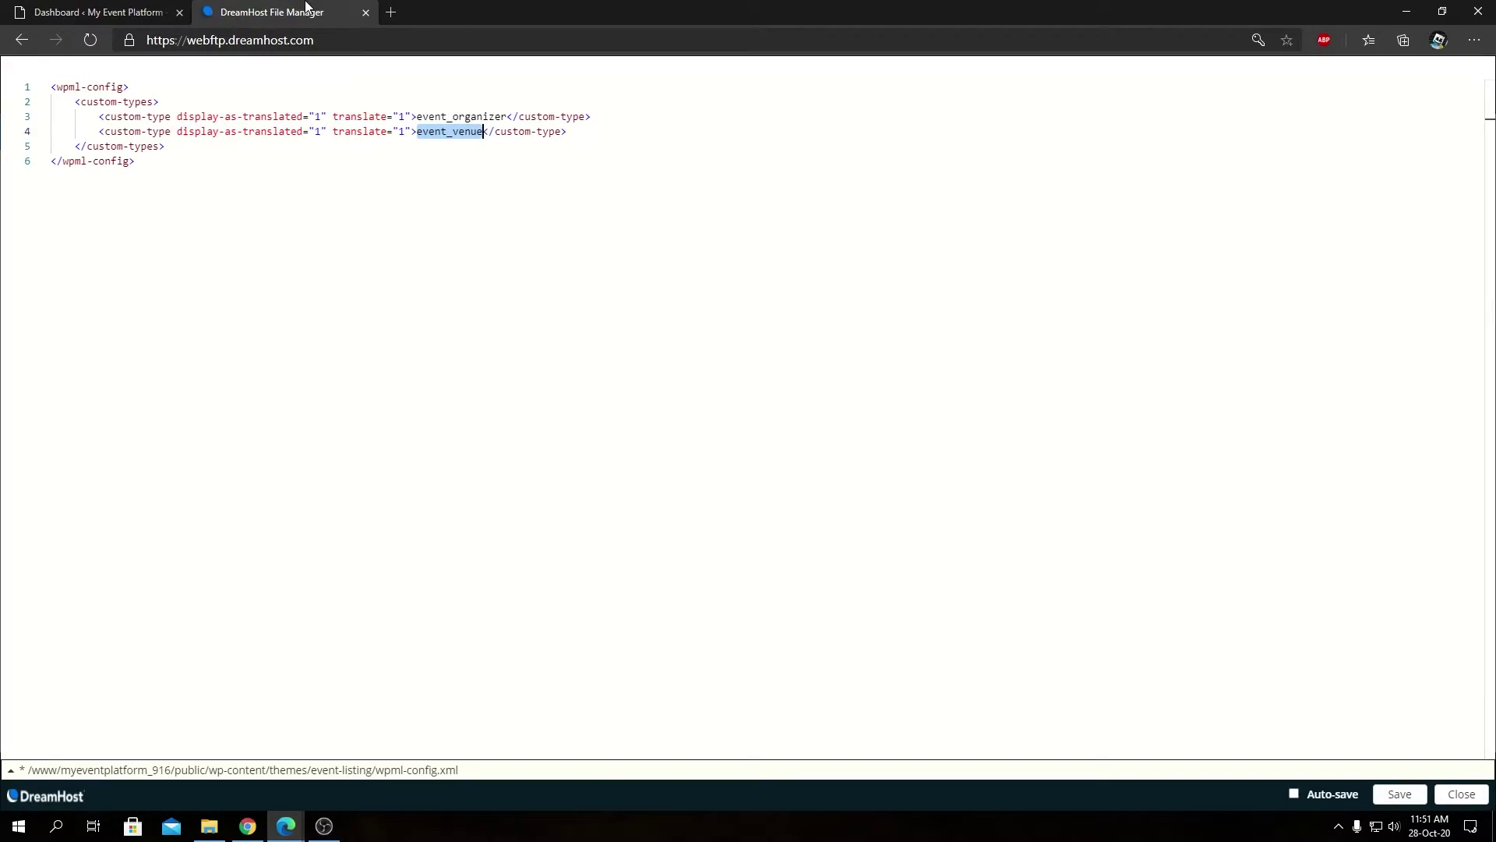
pyautogui.click(1398, 793)
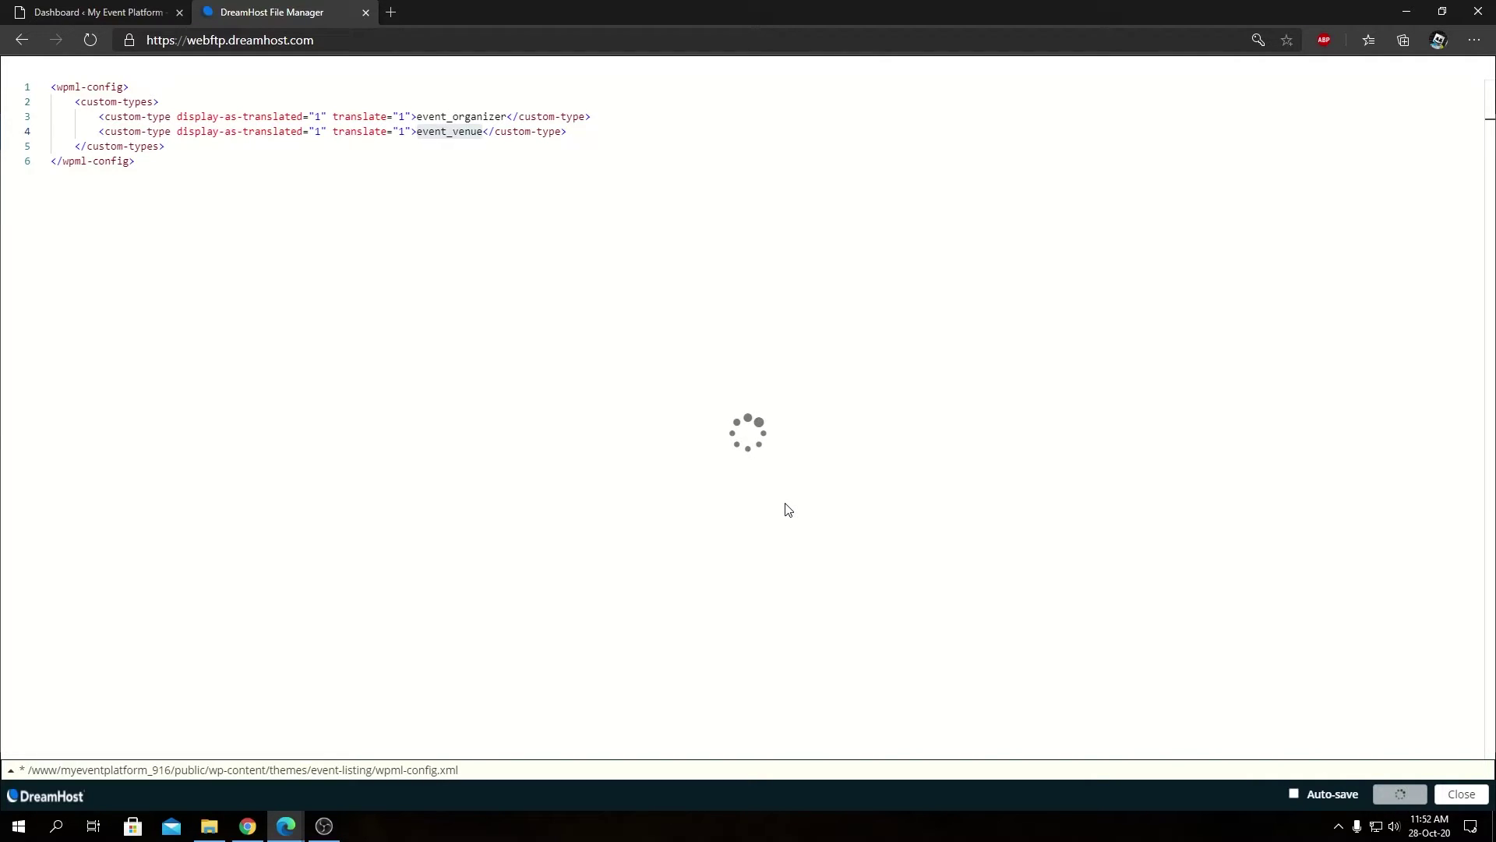
# Open WPML Settings and scroll to Post Types Translation showing locked Organizers and Venues
pyautogui.click(98, 12)
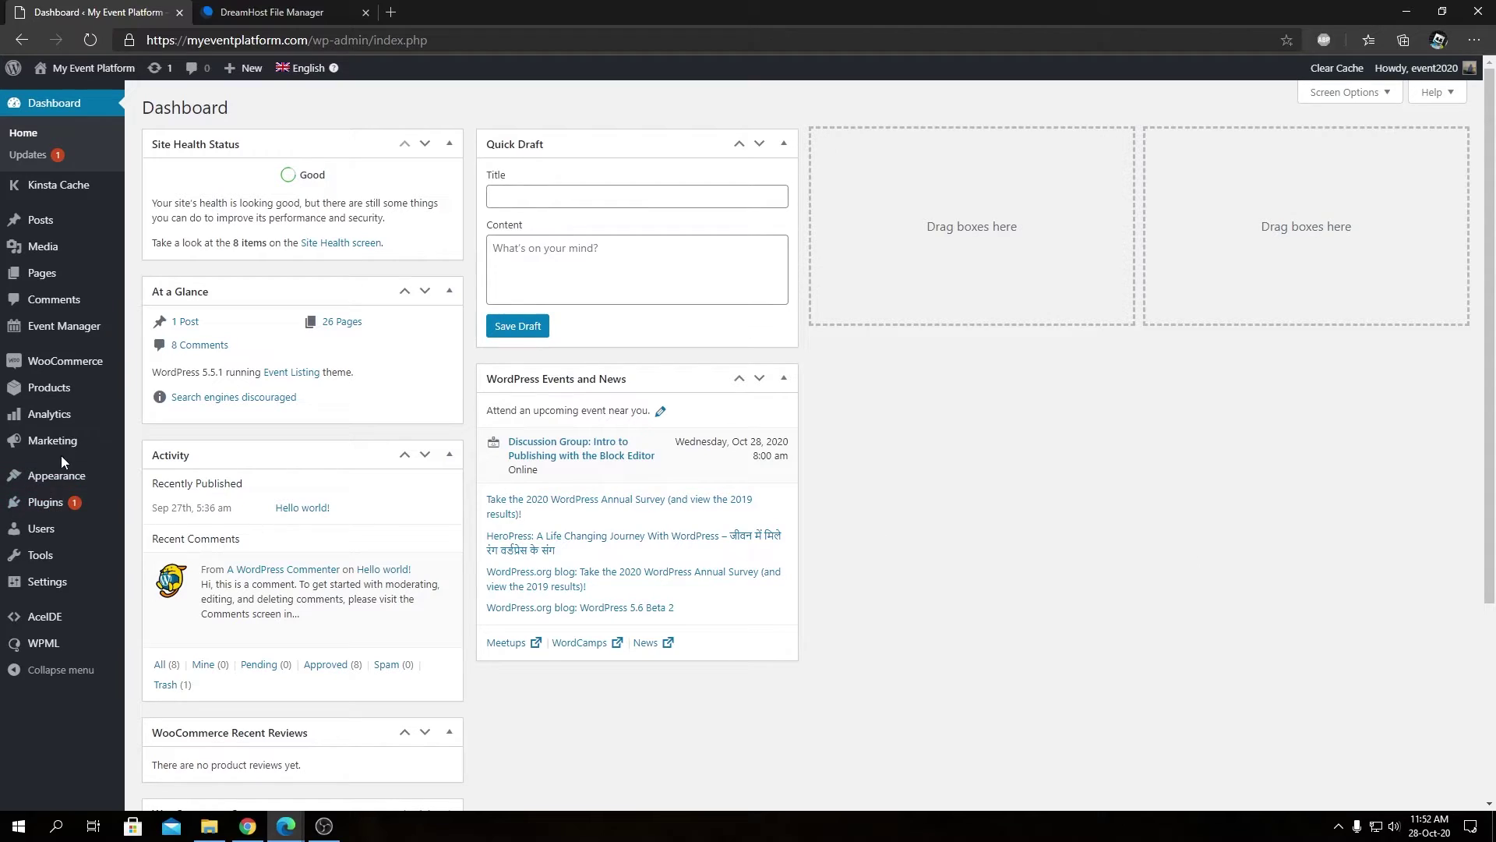
pyautogui.moveTo(58, 647)
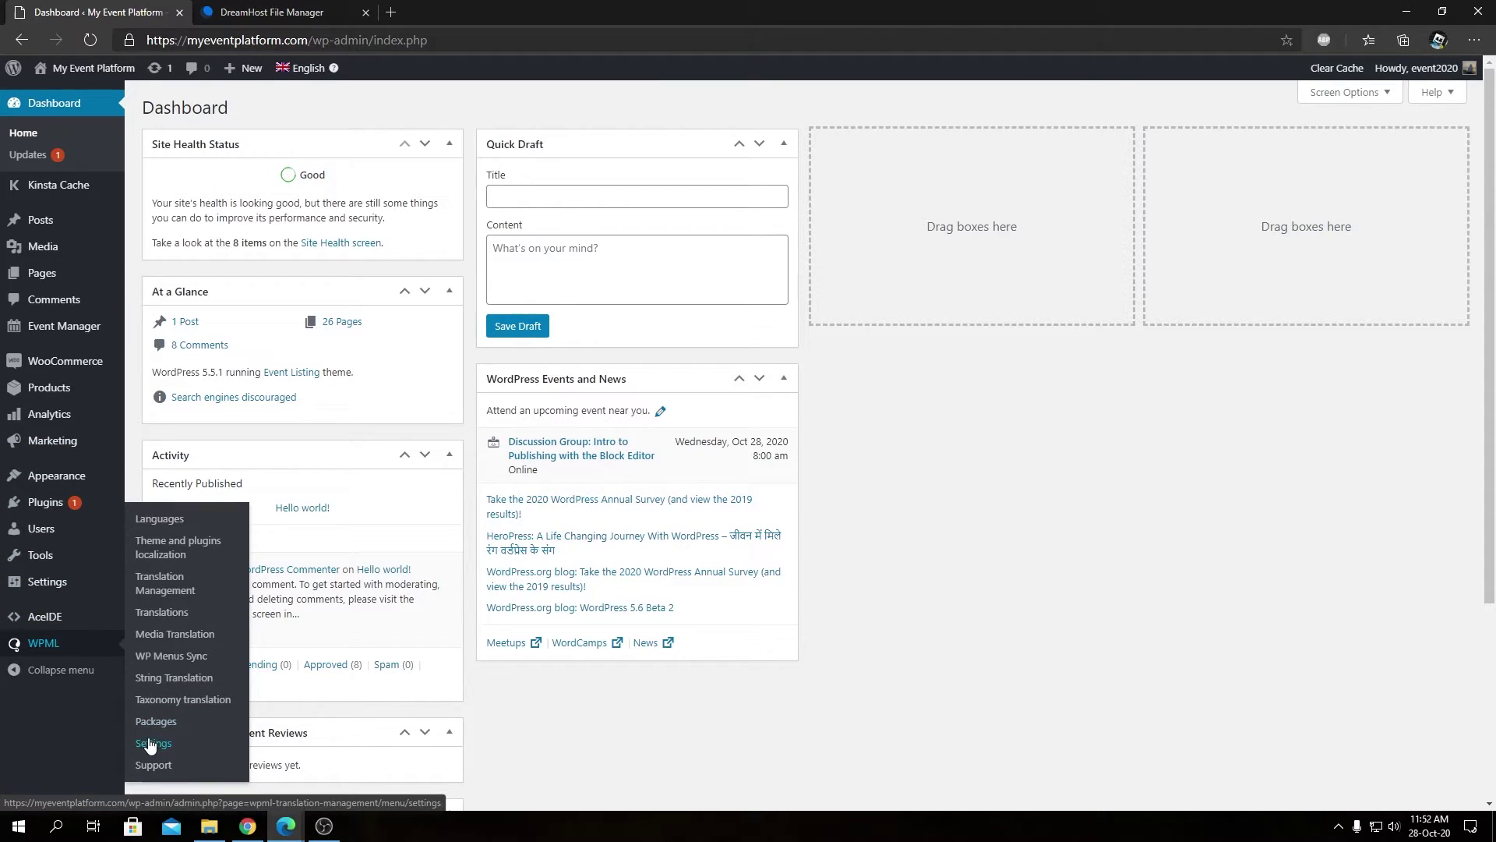
pyautogui.click(151, 745)
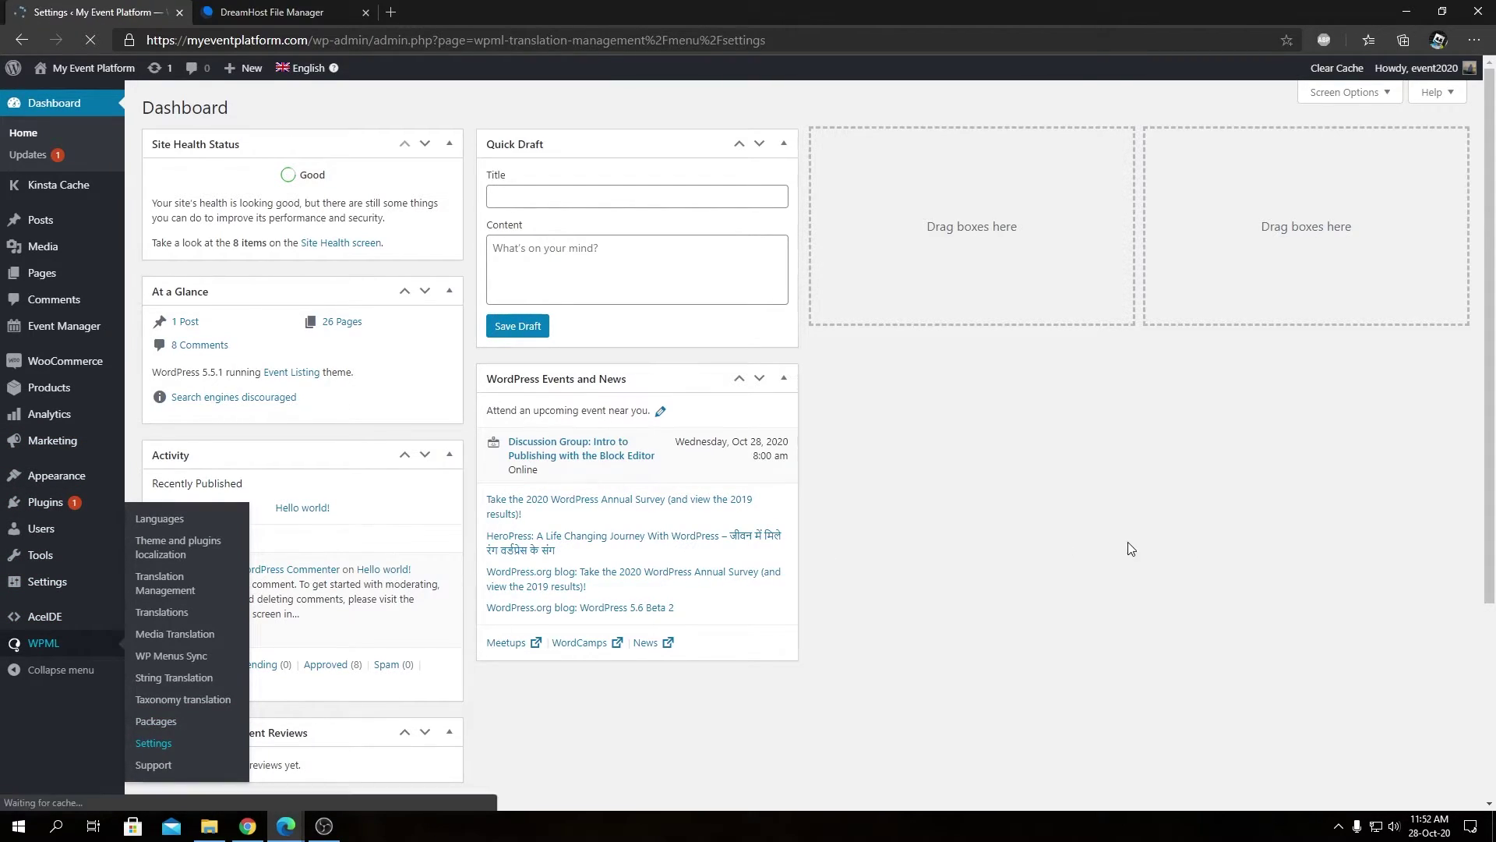
pyautogui.scroll(-15, 281, 423)
pyautogui.scroll(-20, 281, 423)
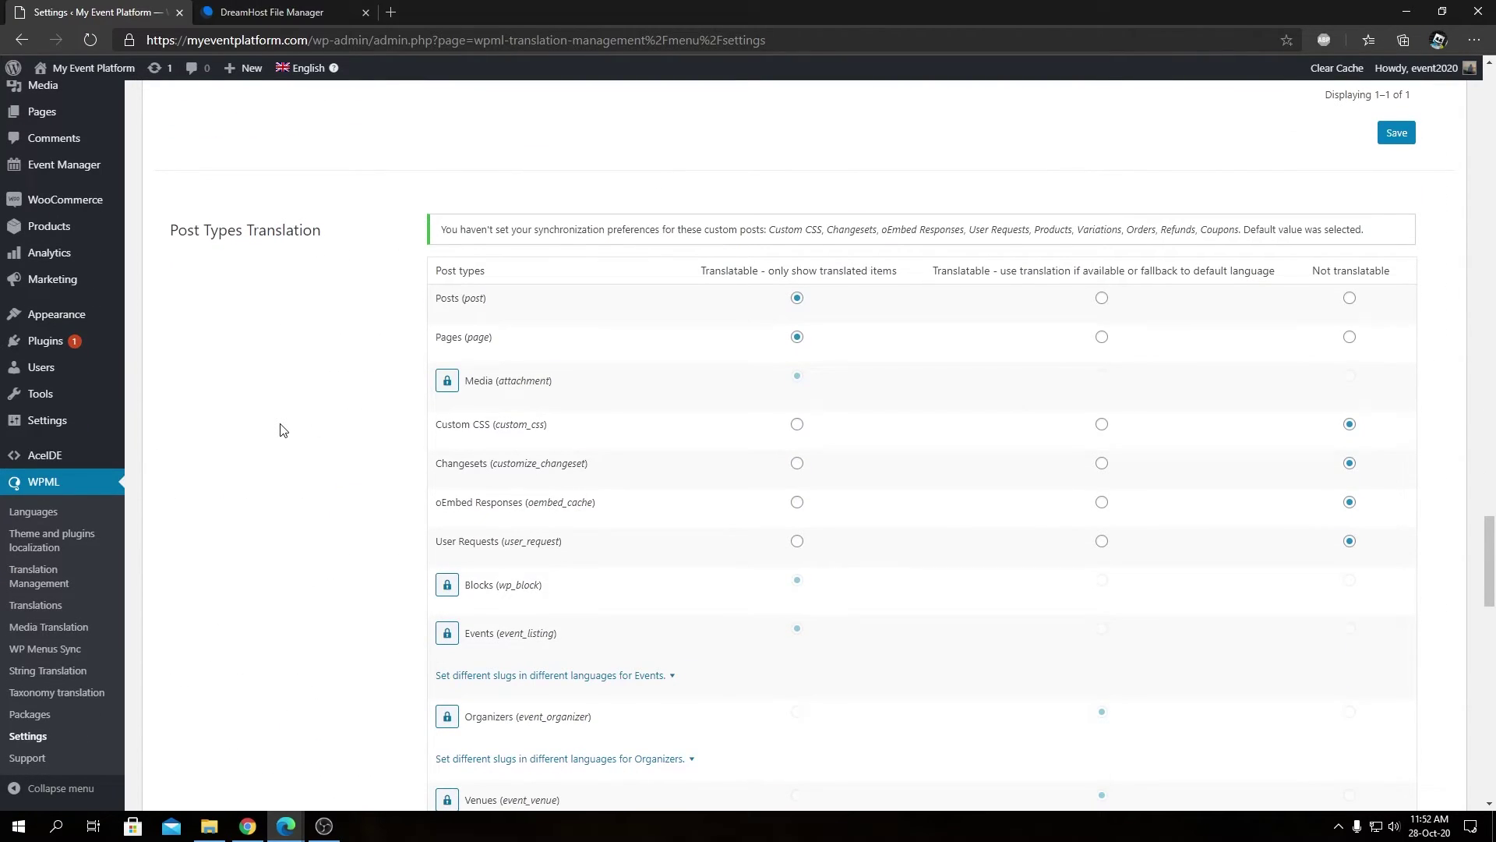
pyautogui.scroll(-1, 281, 429)
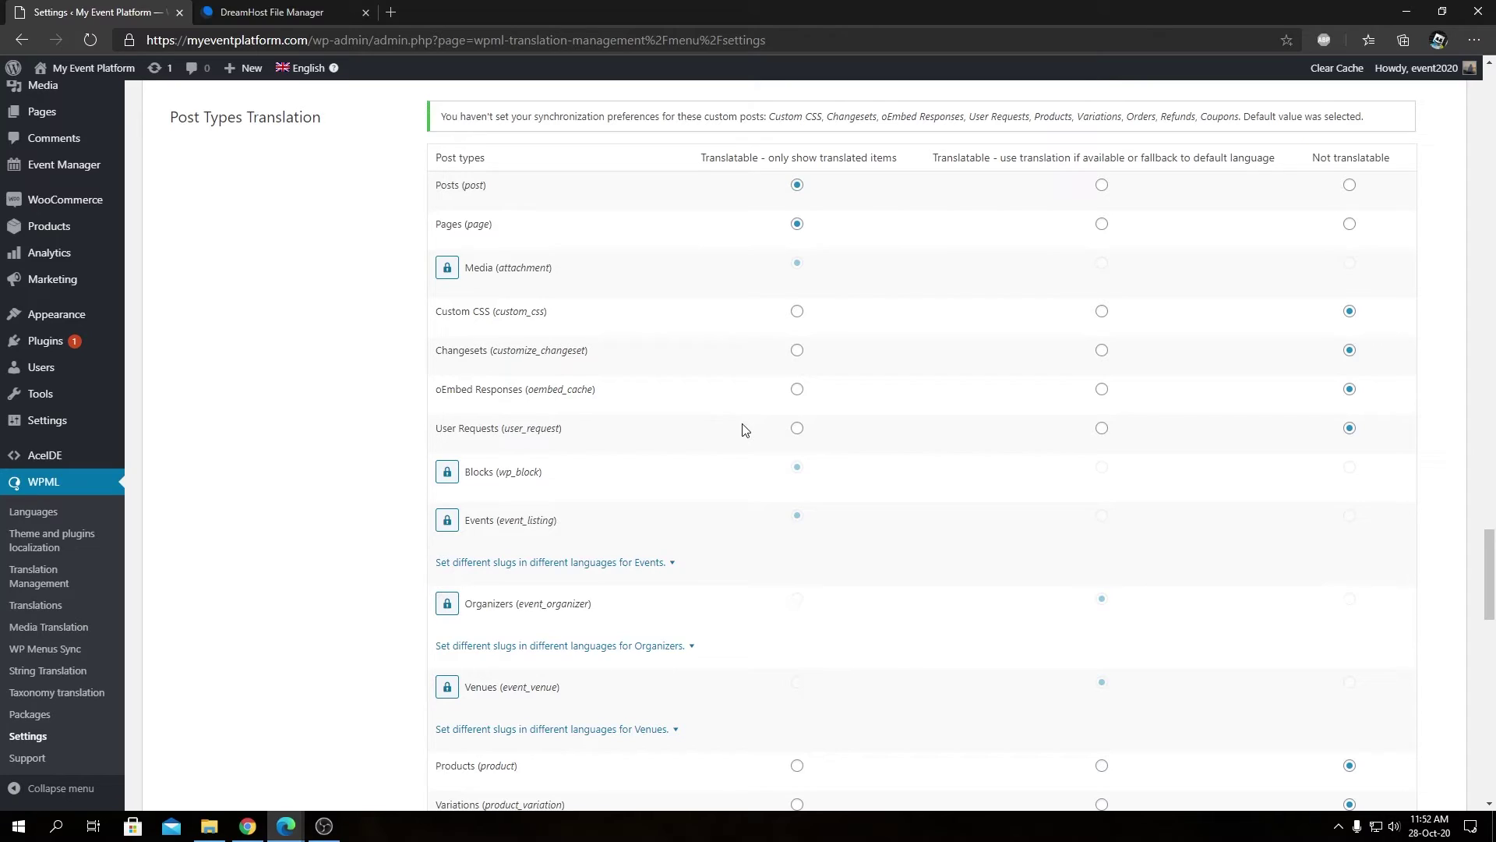
pyautogui.moveTo(944, 158); pyautogui.dragTo(1068, 158)
# Unlock Organizers and Venues and set both to 'Translatable – only show translated items'
pyautogui.click(1070, 159)
pyautogui.scroll(-1, 492, 703)
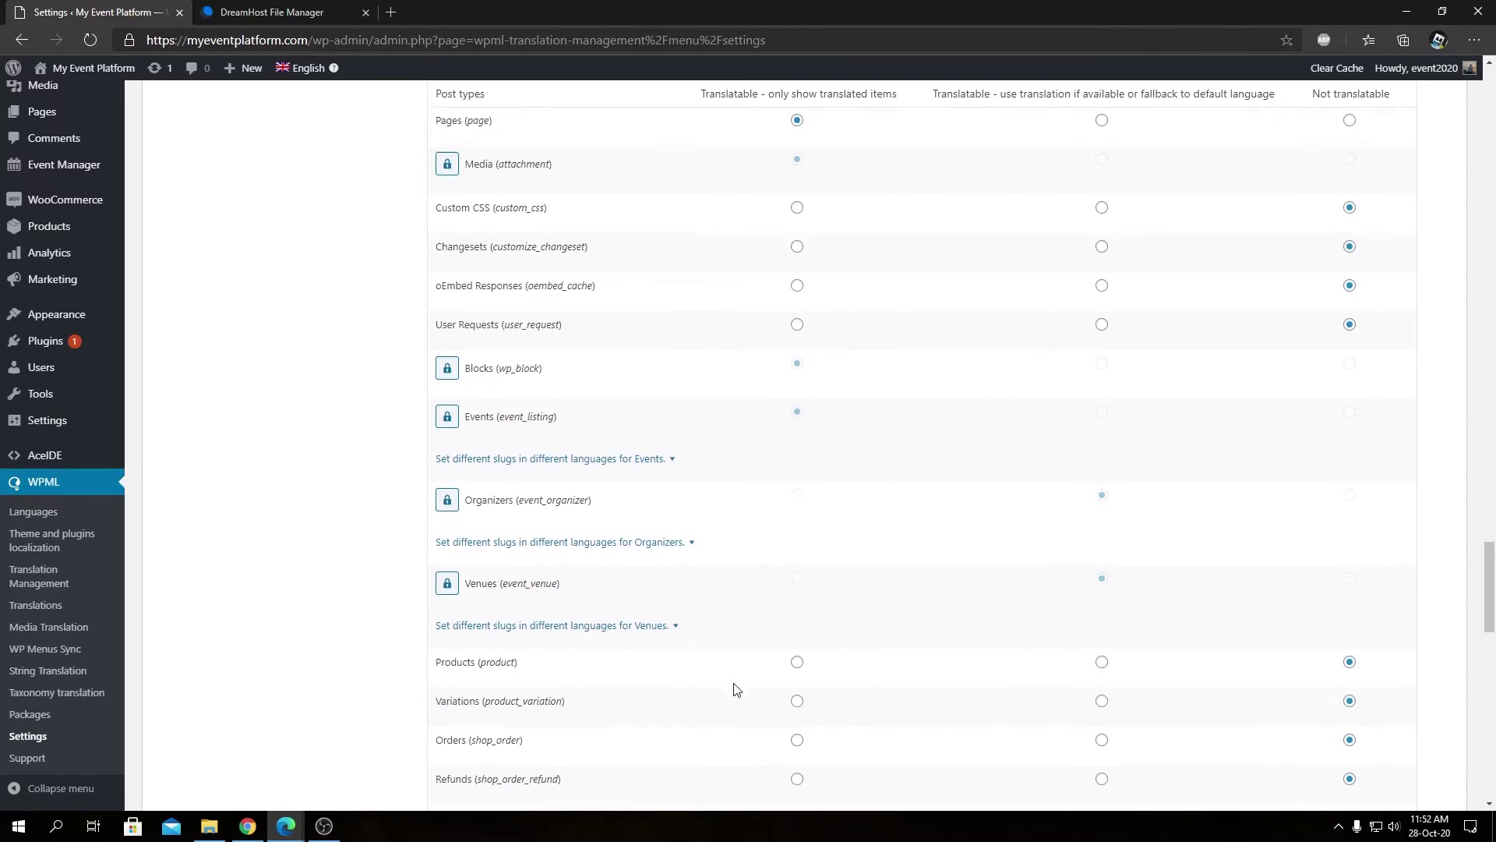
pyautogui.click(449, 496)
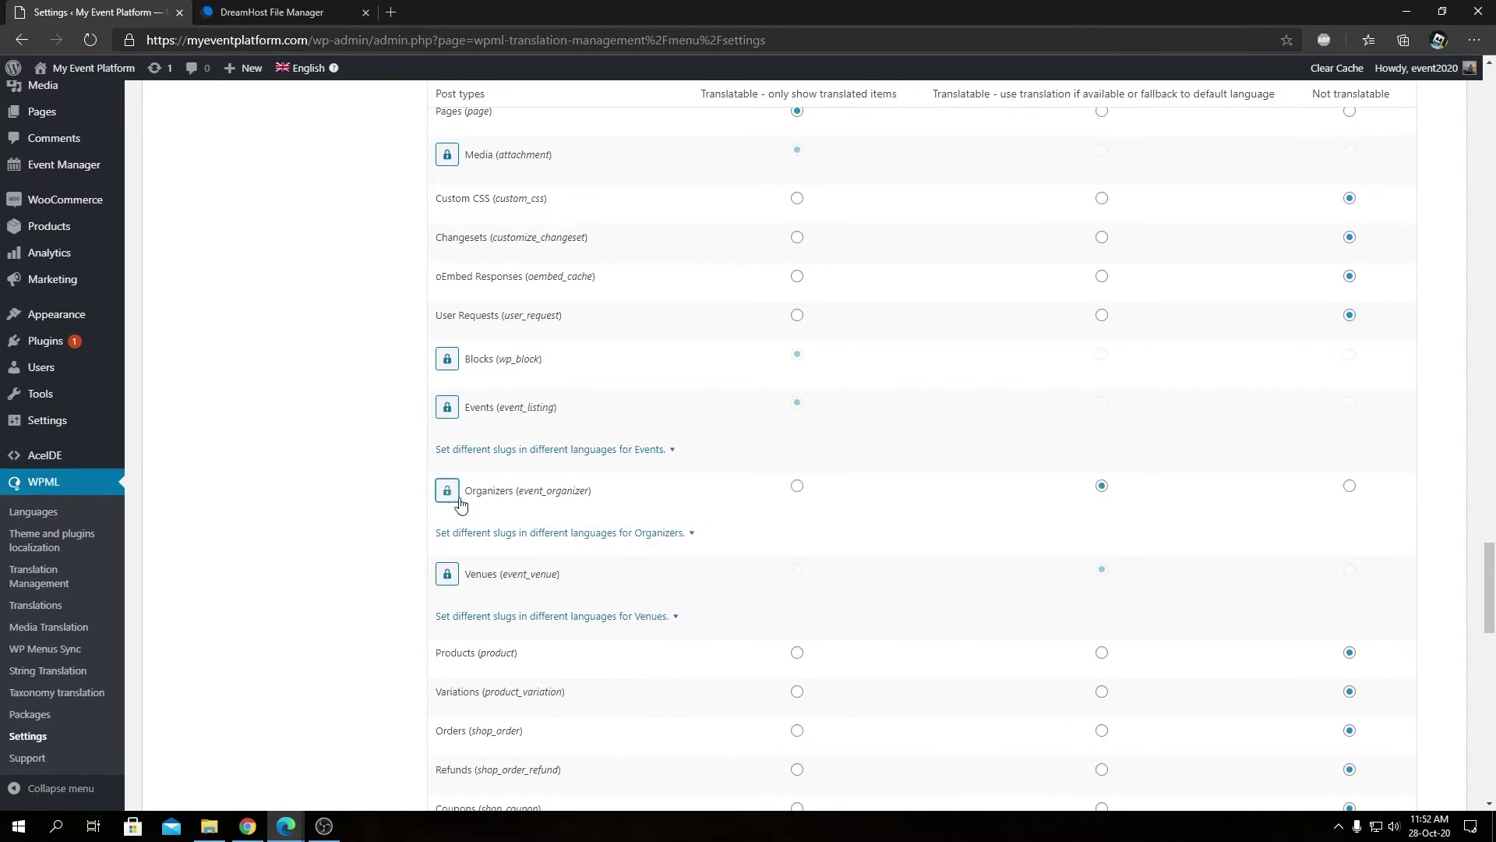
pyautogui.click(448, 565)
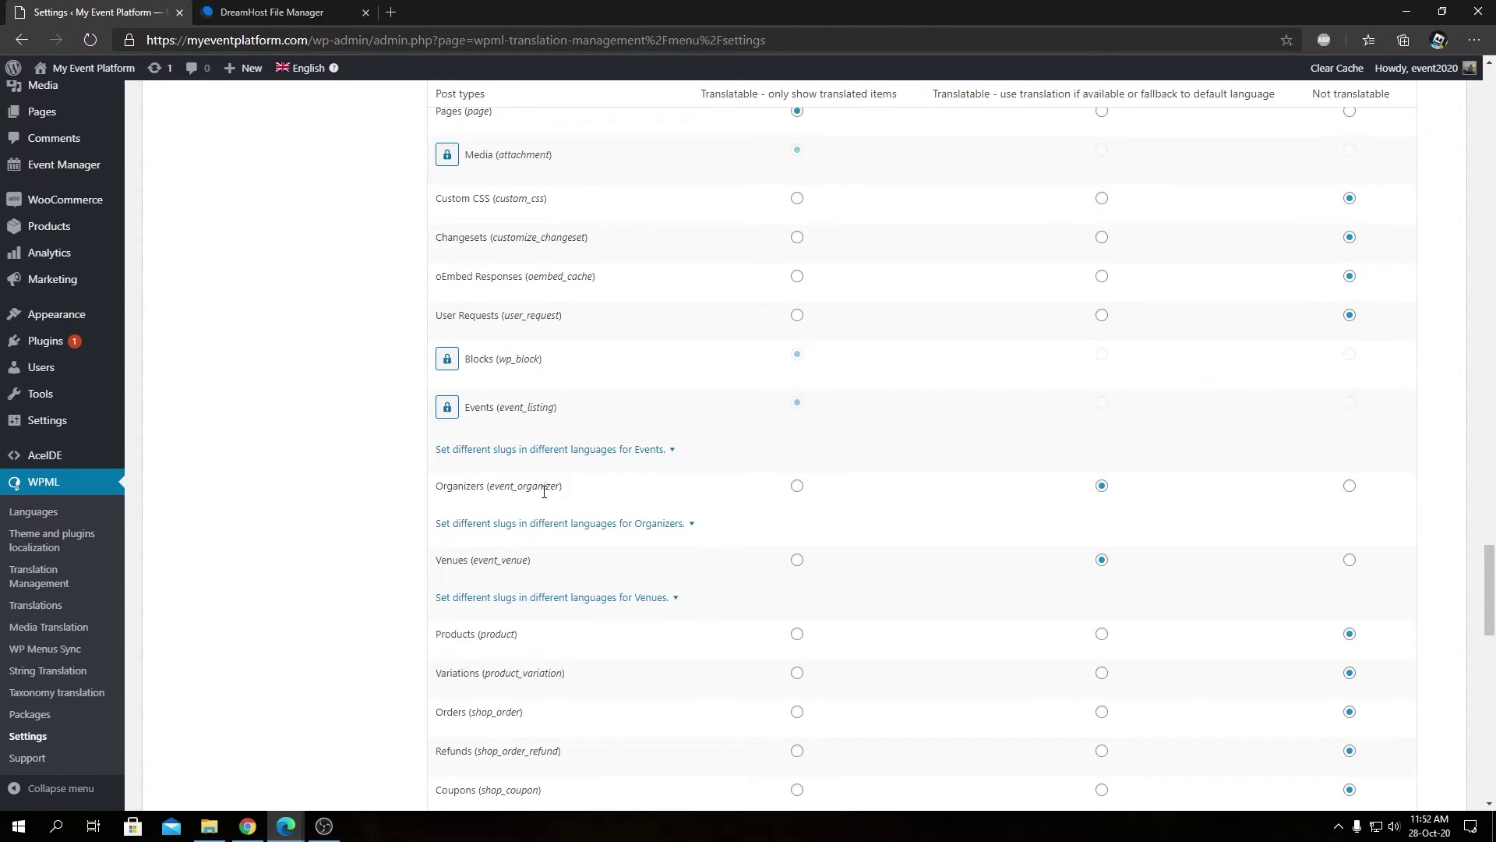
pyautogui.click(795, 488)
pyautogui.click(797, 560)
pyautogui.doubleClick(857, 100)
pyautogui.moveTo(758, 93); pyautogui.dragTo(1145, 81)
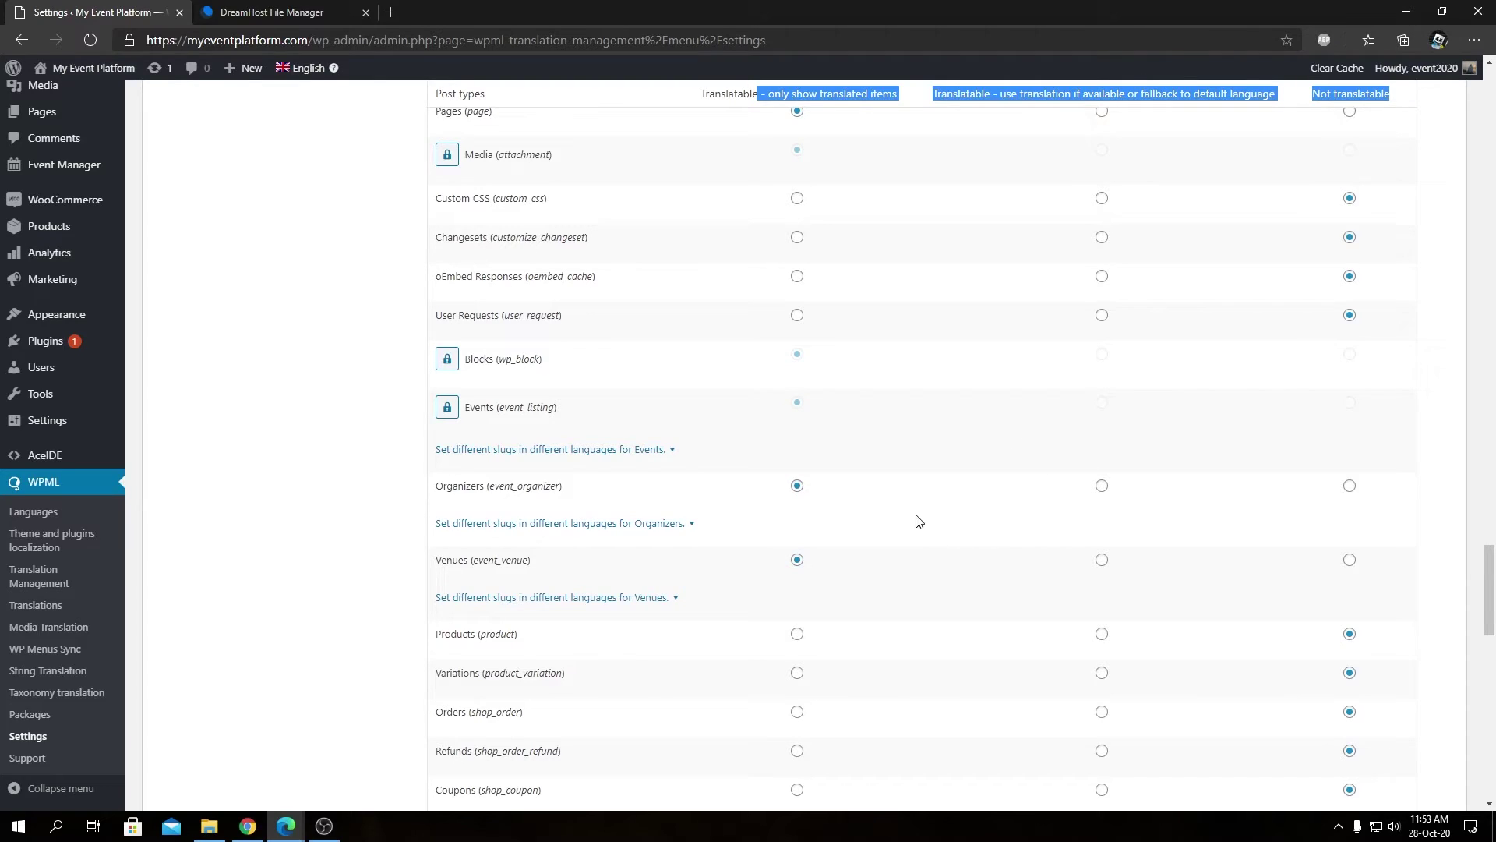
pyautogui.click(1007, 501)
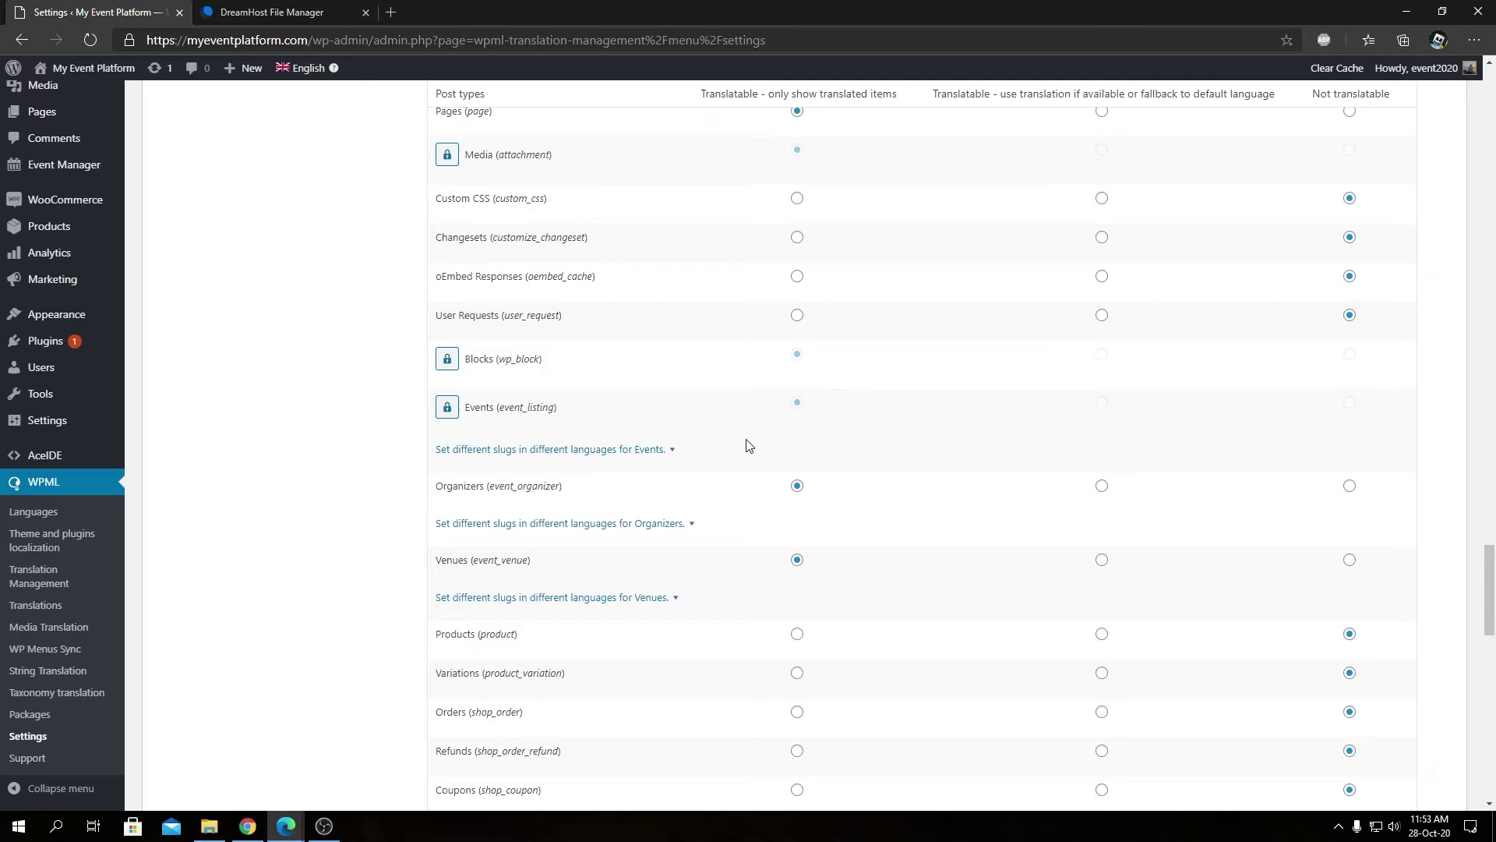
# Save the Post Types Translation settings and go to Event Manager > Organizers
pyautogui.scroll(-4, 344, 441)
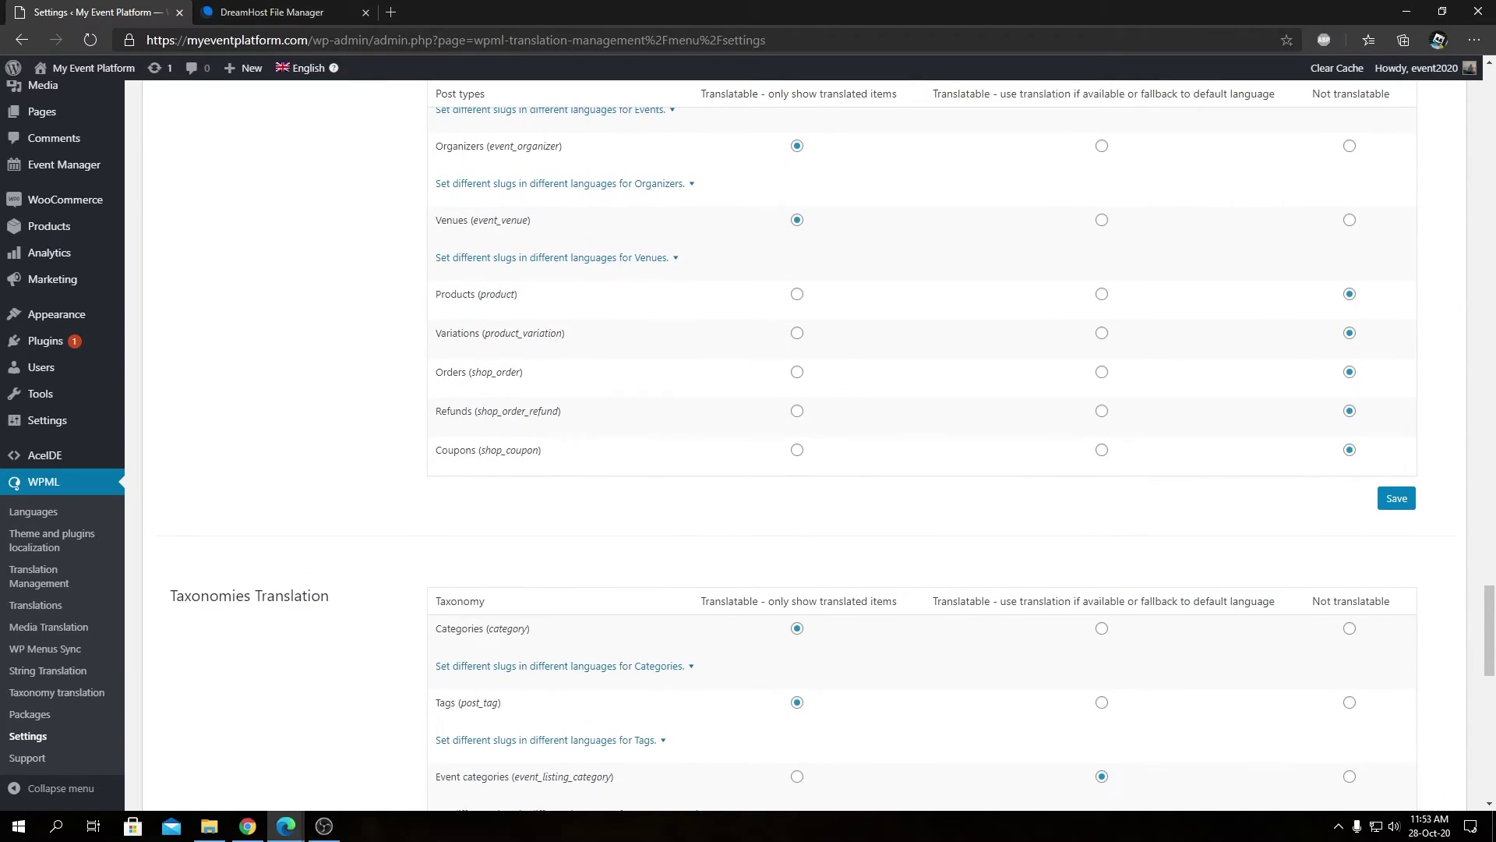
pyautogui.click(1396, 498)
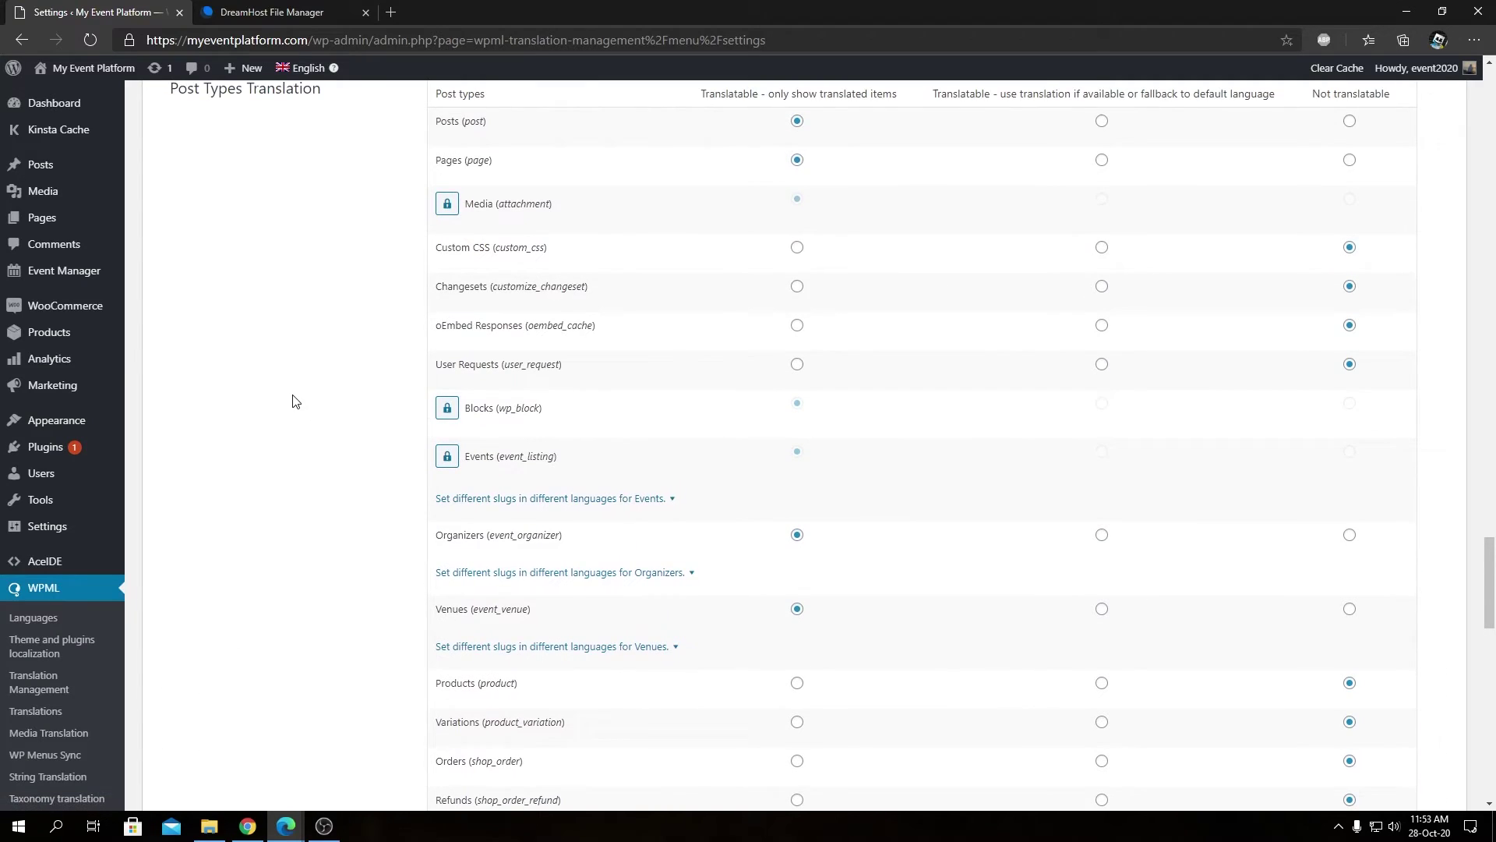
pyautogui.moveTo(81, 274)
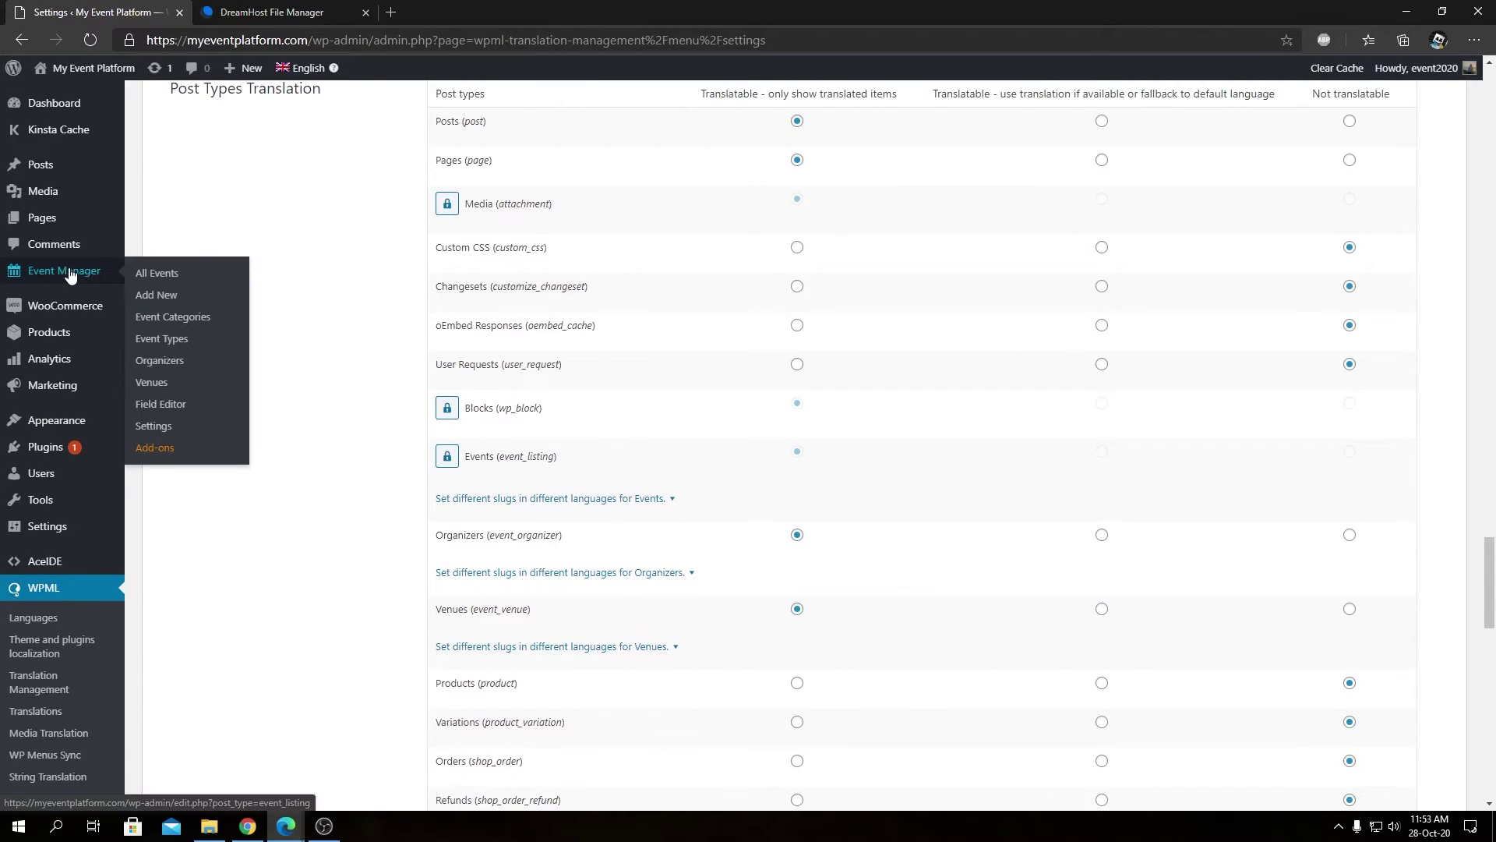
pyautogui.click(161, 364)
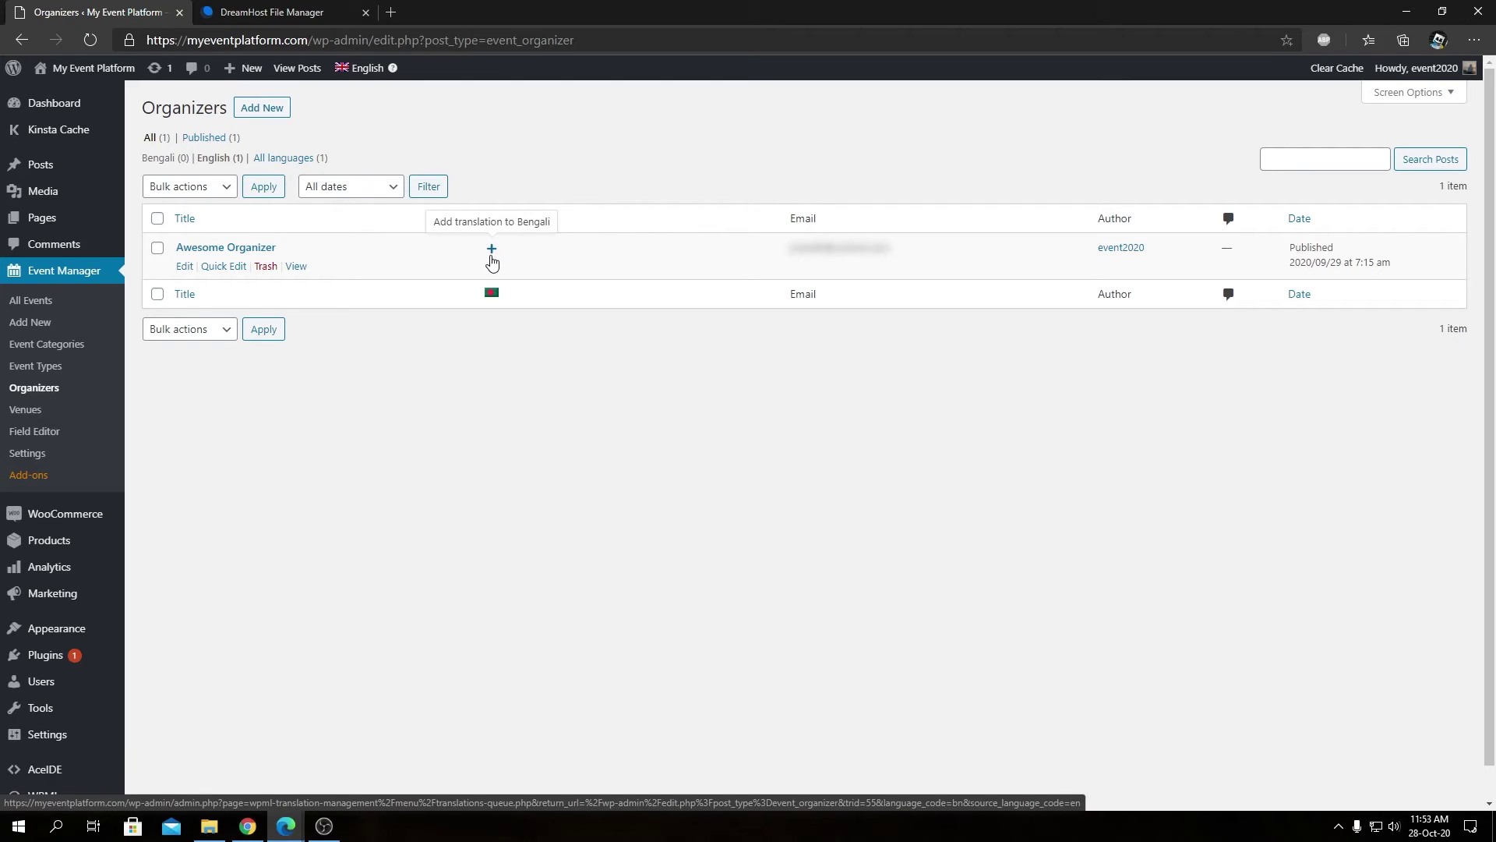
# Add Bengali translations for the Awesome Organizer title, body and download strings
pyautogui.click(492, 250)
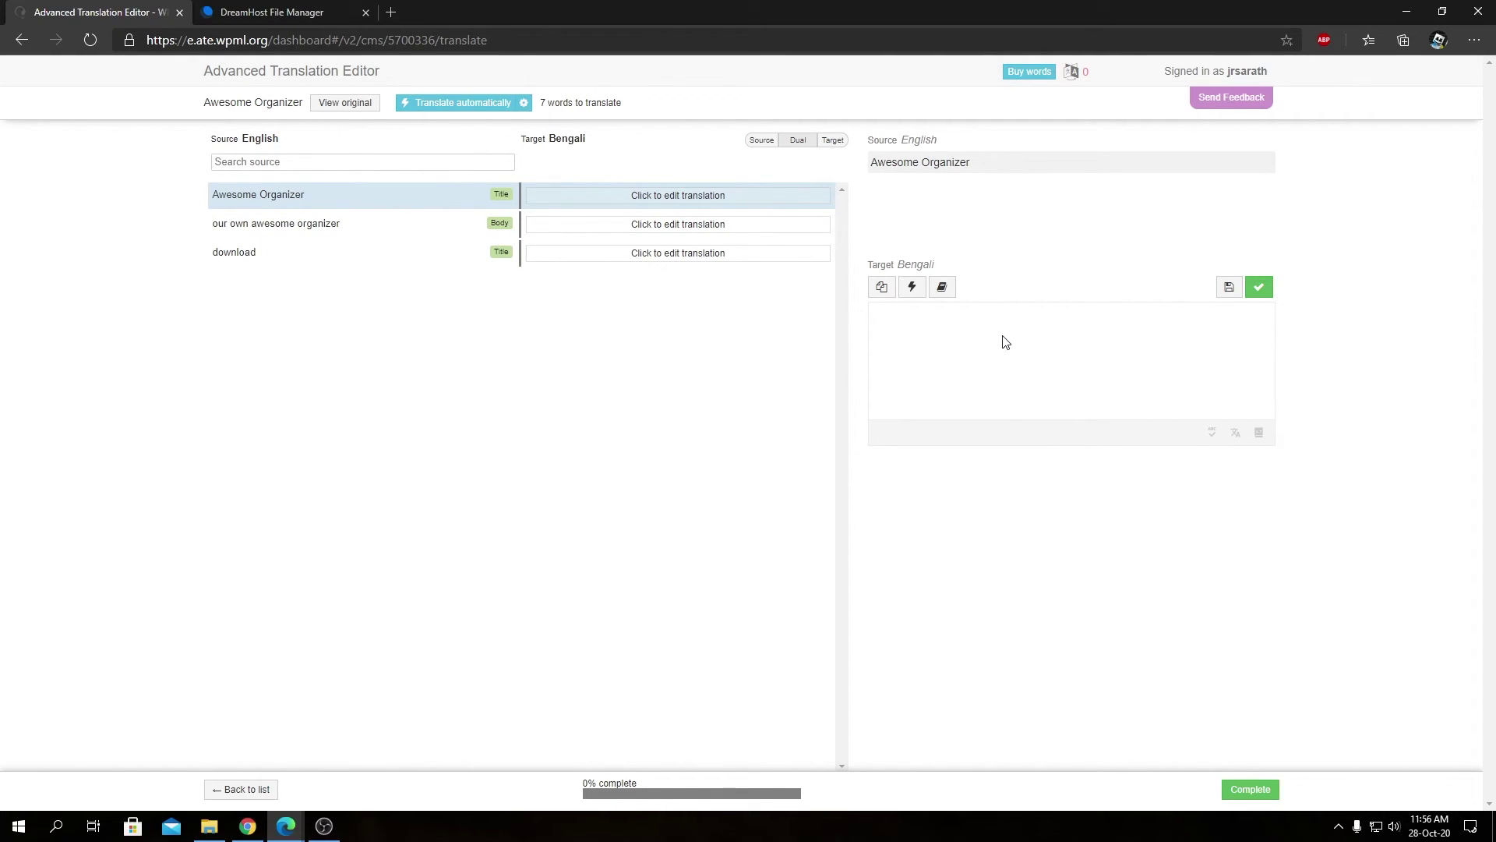
pyautogui.hotkey('ctrl', 'v')
pyautogui.click(317, 231)
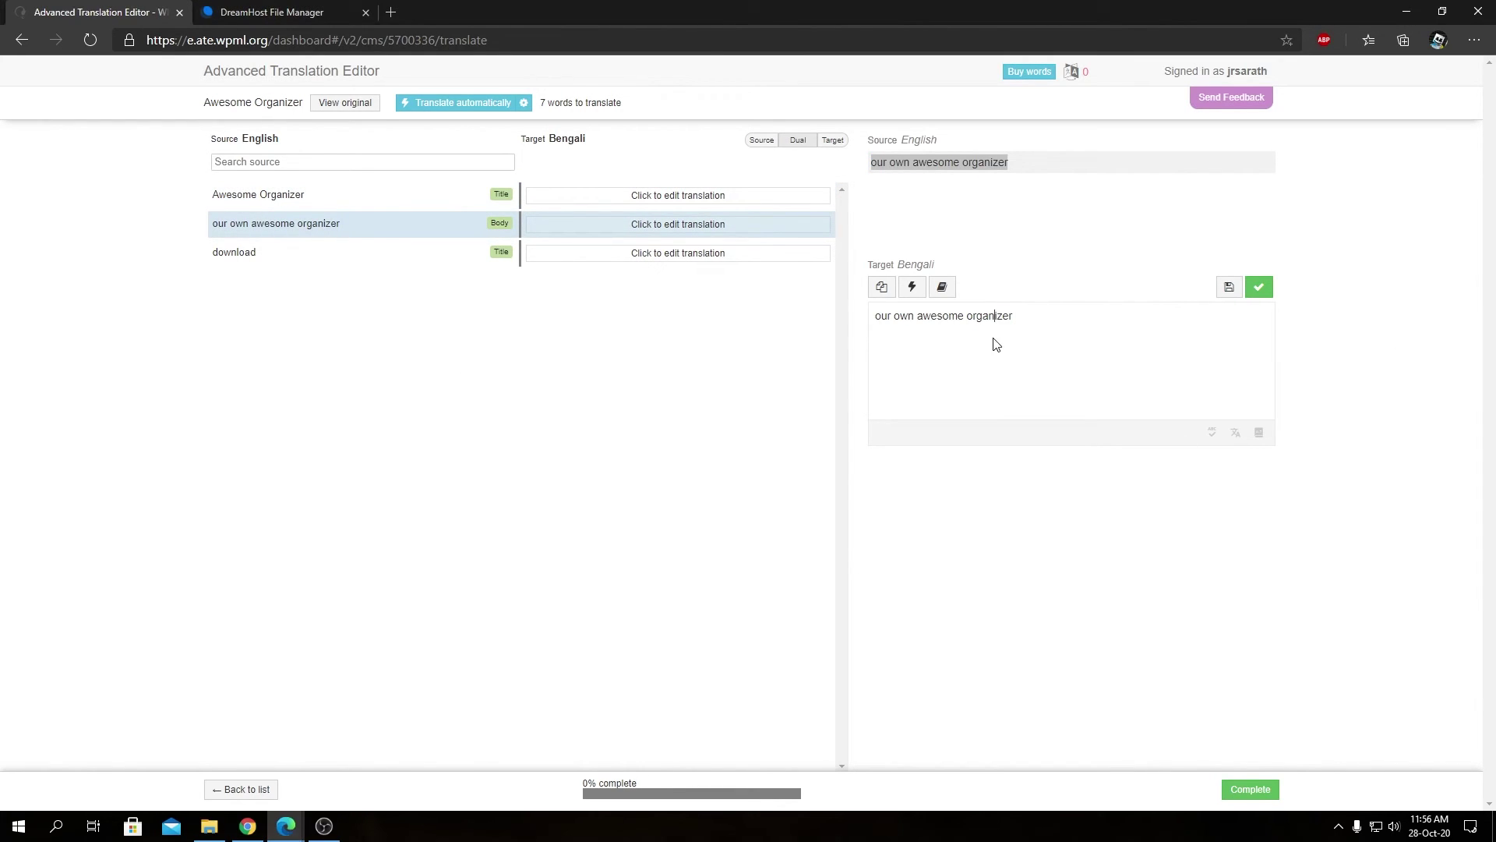
pyautogui.hotkey('ctrl', 'a')
pyautogui.write('আমাদের নিজস্ব দুর্দান্ত সংগঠক')
pyautogui.click(320, 252)
pyautogui.click(247, 826)
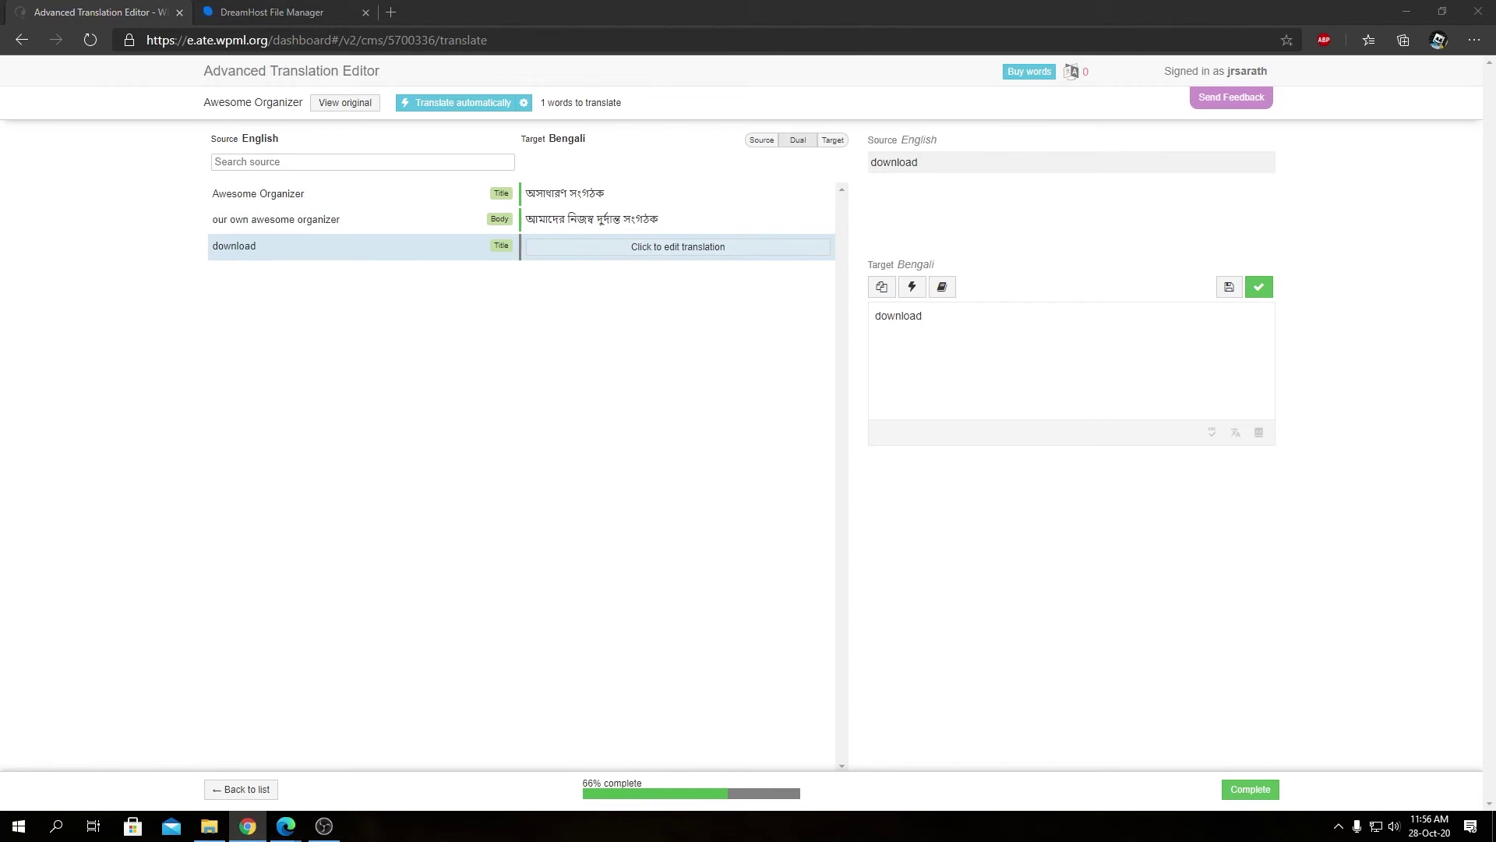
pyautogui.hotkey('alt', 'Tab')
pyautogui.hotkey('ctrl', 'a')
pyautogui.write('ডাউনলোড')
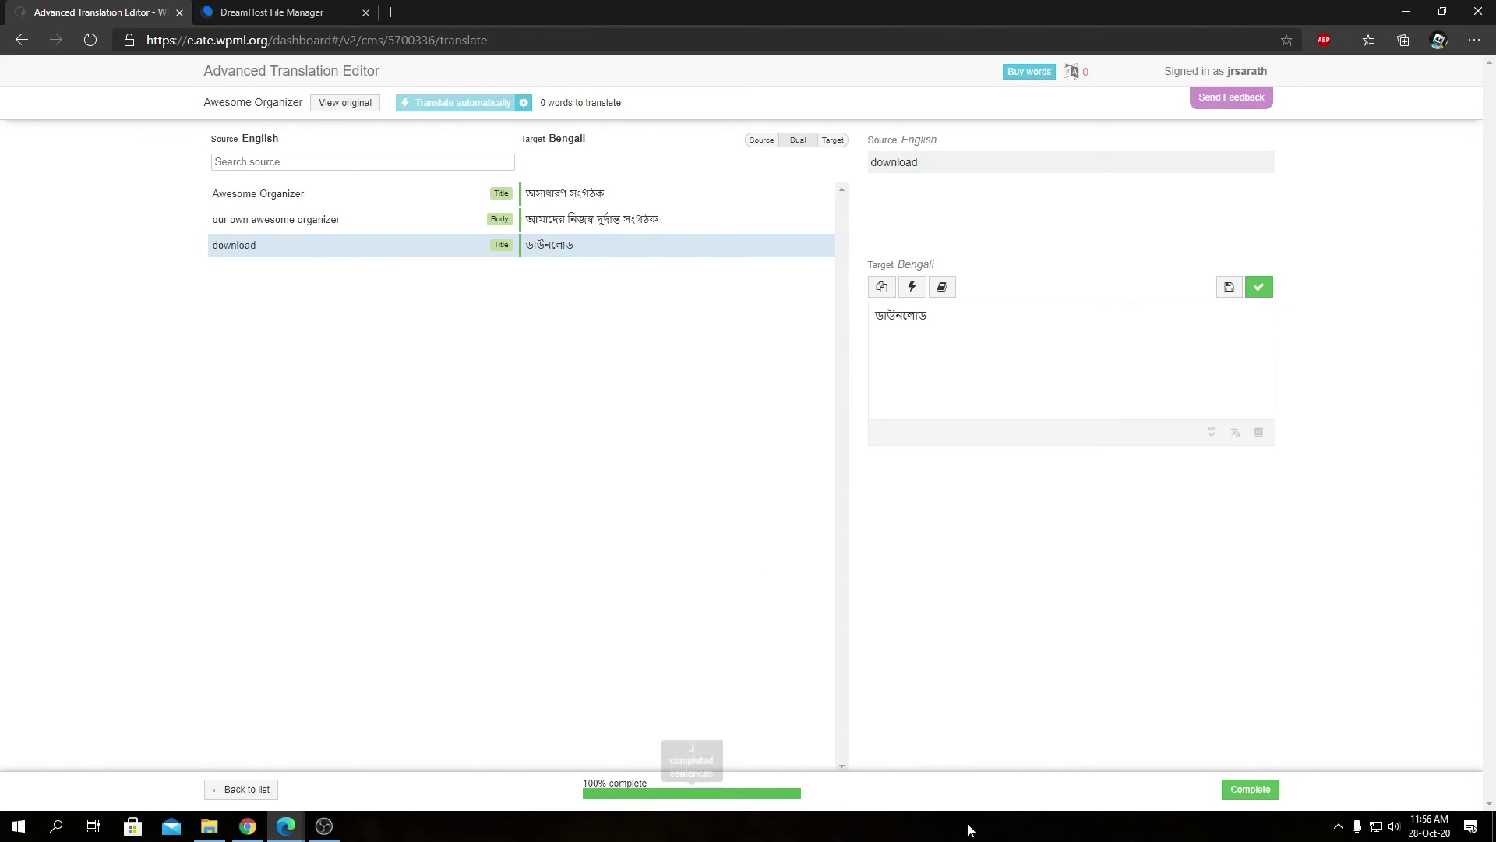
# Mark the Bengali translation of Awesome Organizer as complete
pyautogui.click(1268, 796)
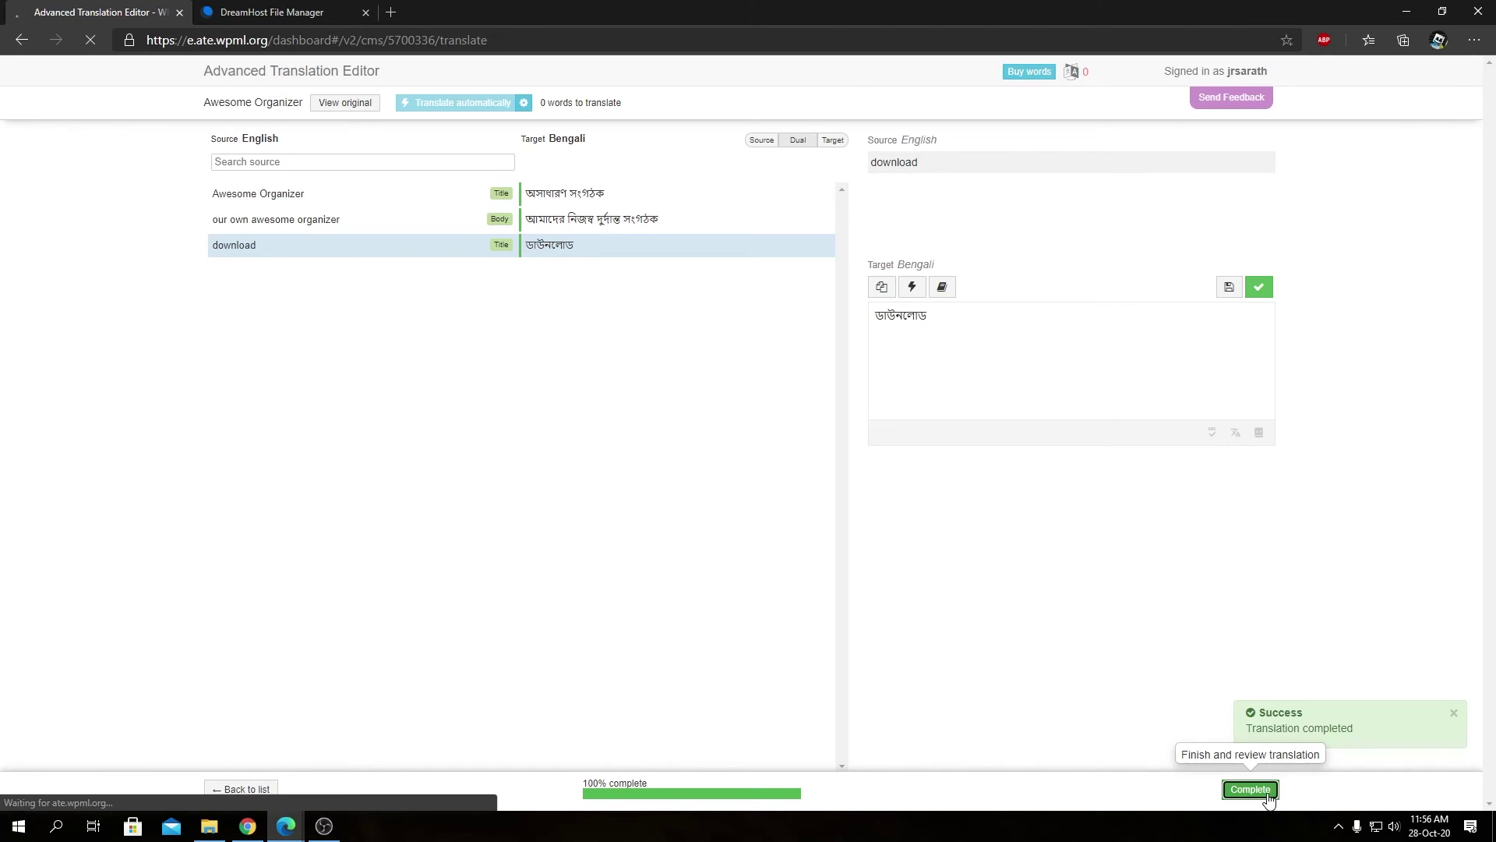